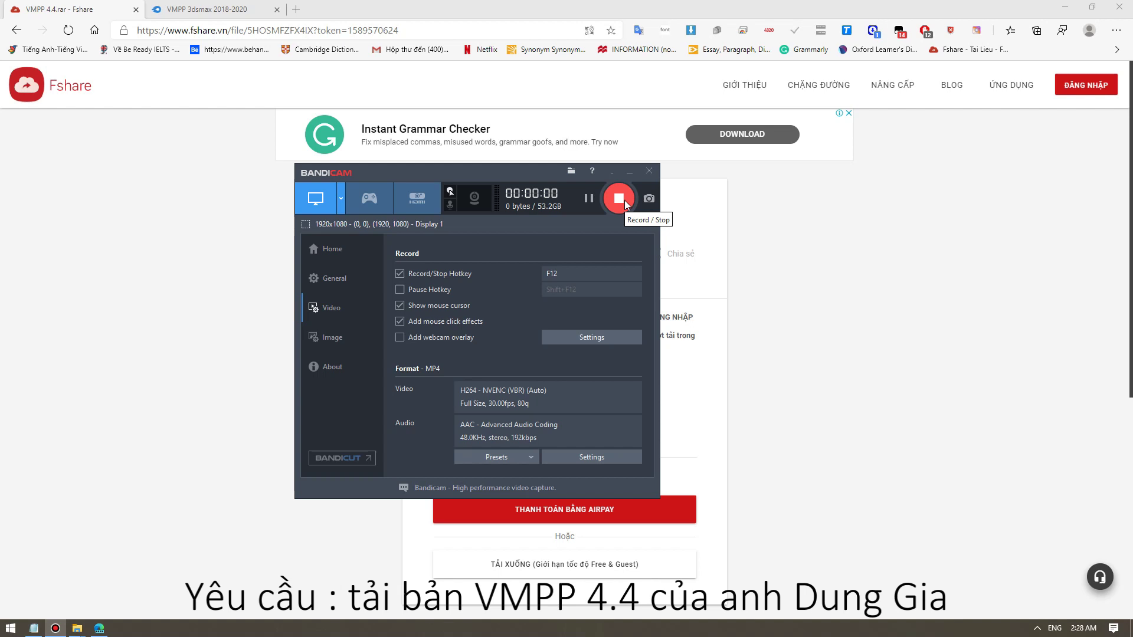
- Review the Fshare page for VMPP 4.4.rar, highlighting its name and 24.62 GB size
left_click(811, 251)
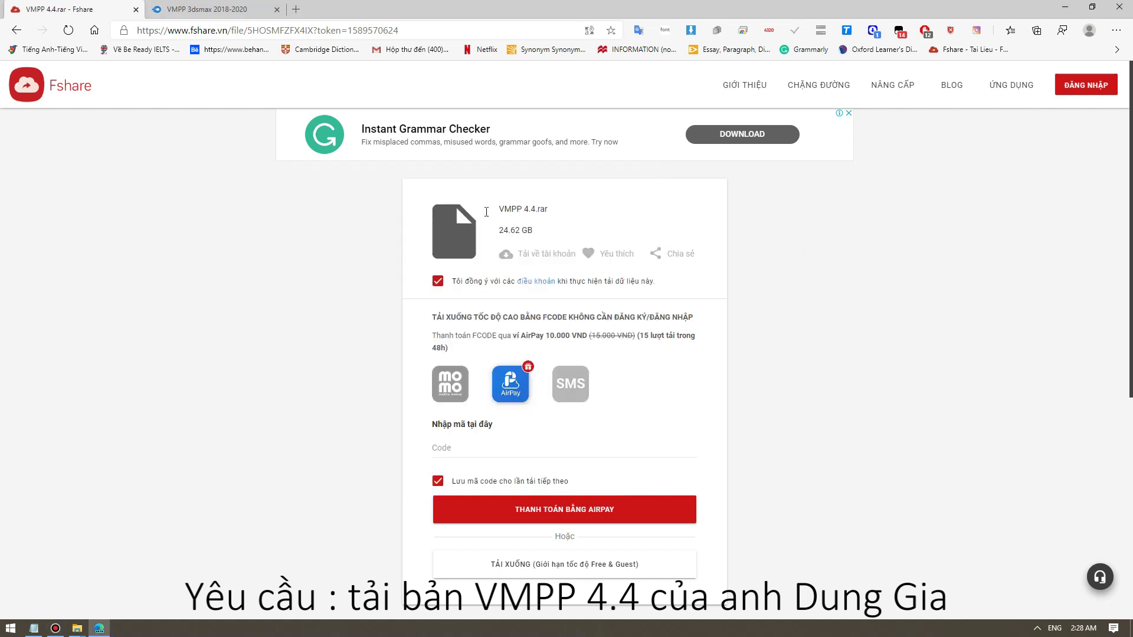
left_click_drag(498, 231, 534, 231)
left_click(502, 221)
left_click_drag(498, 209, 564, 231)
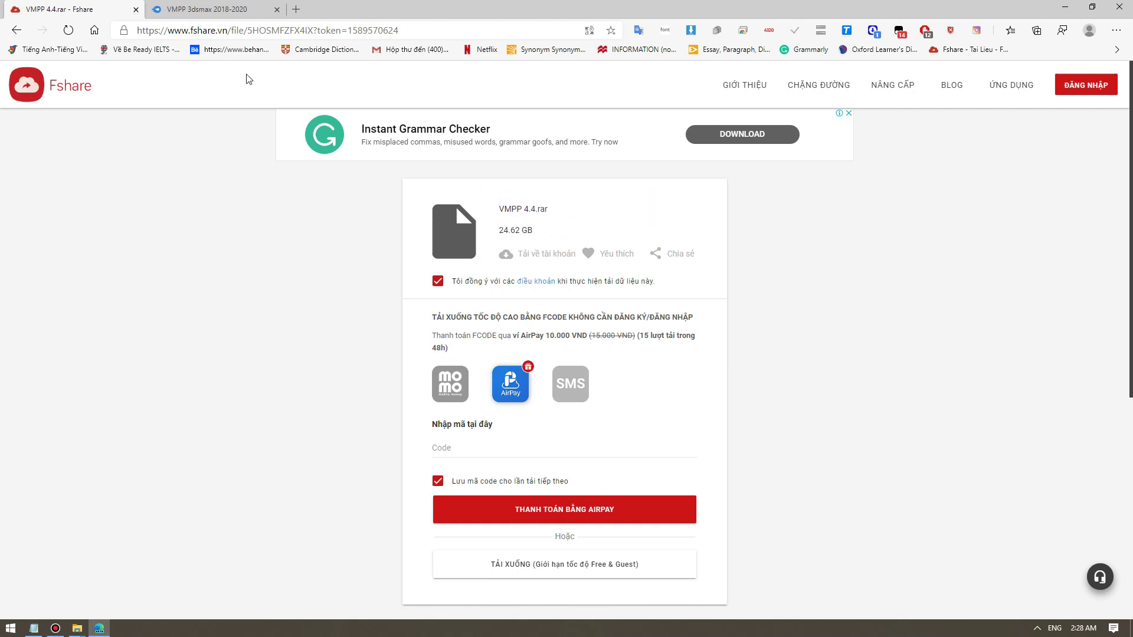
left_click(206, 9)
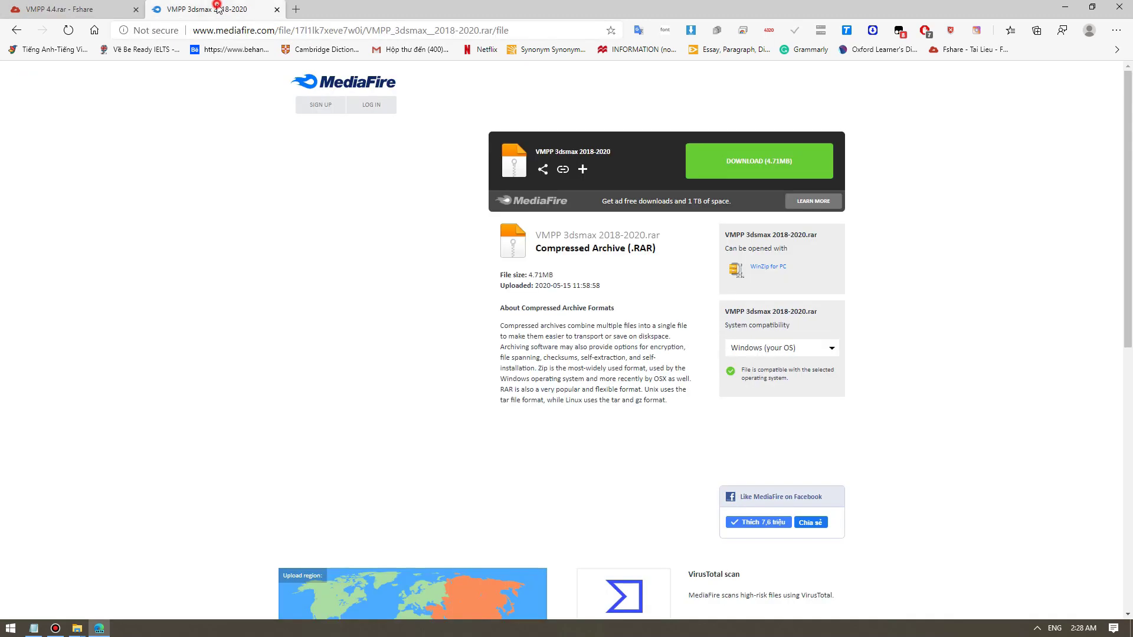
- Download VMPP 3dsmax 2018-2020.rar from MediaFire into D:\VMPP 4.4_2 as a numbered duplicate
left_click(752, 169)
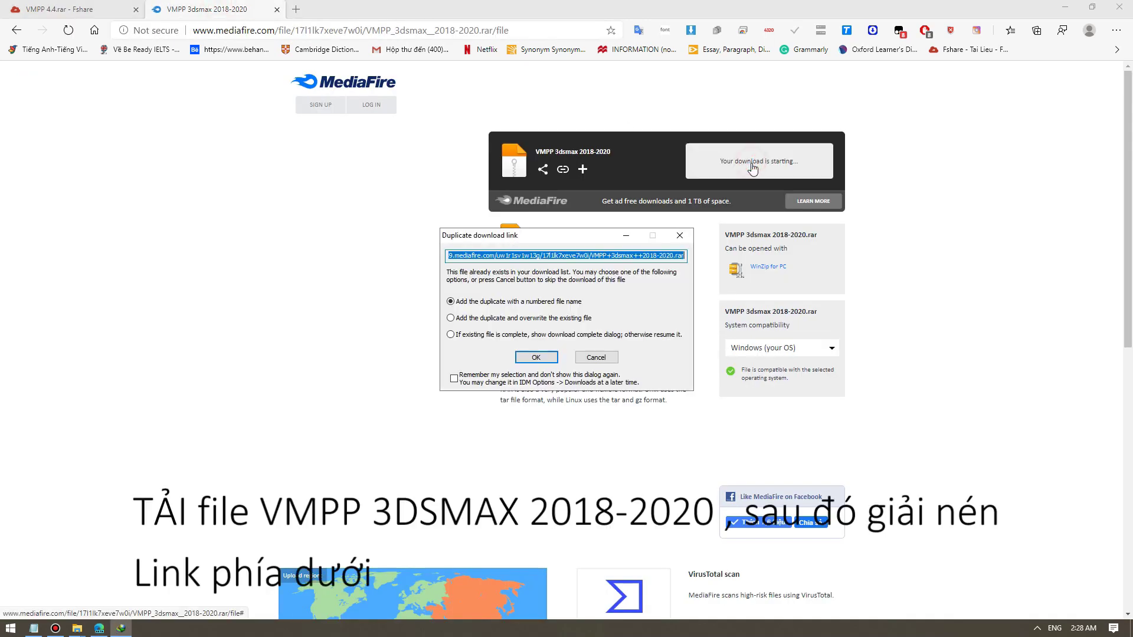
left_click(533, 357)
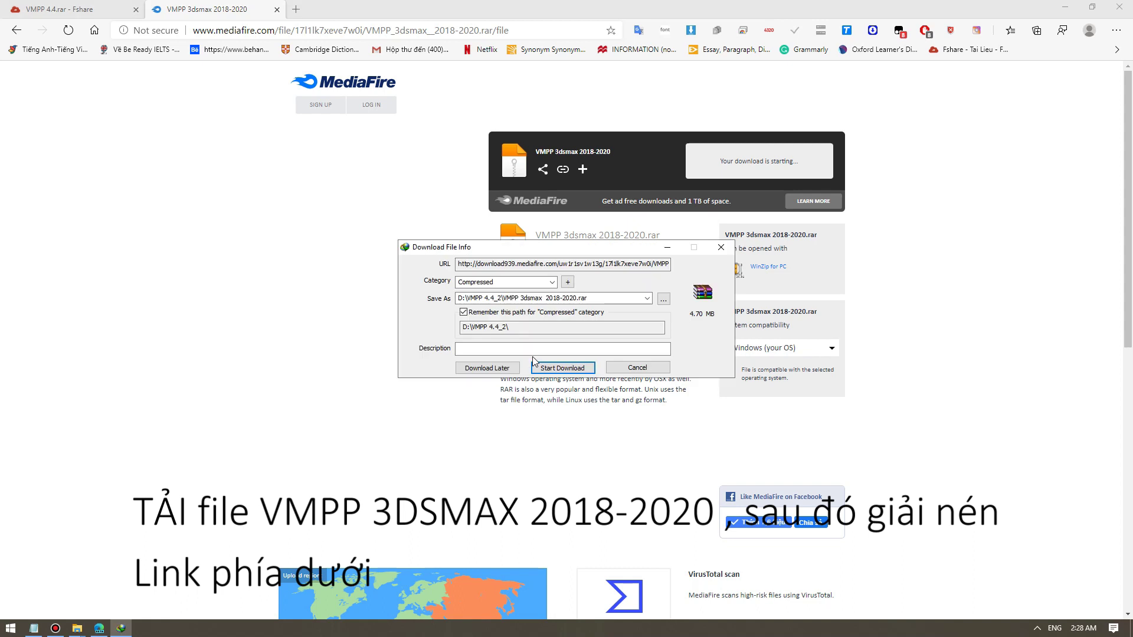
left_click(562, 369)
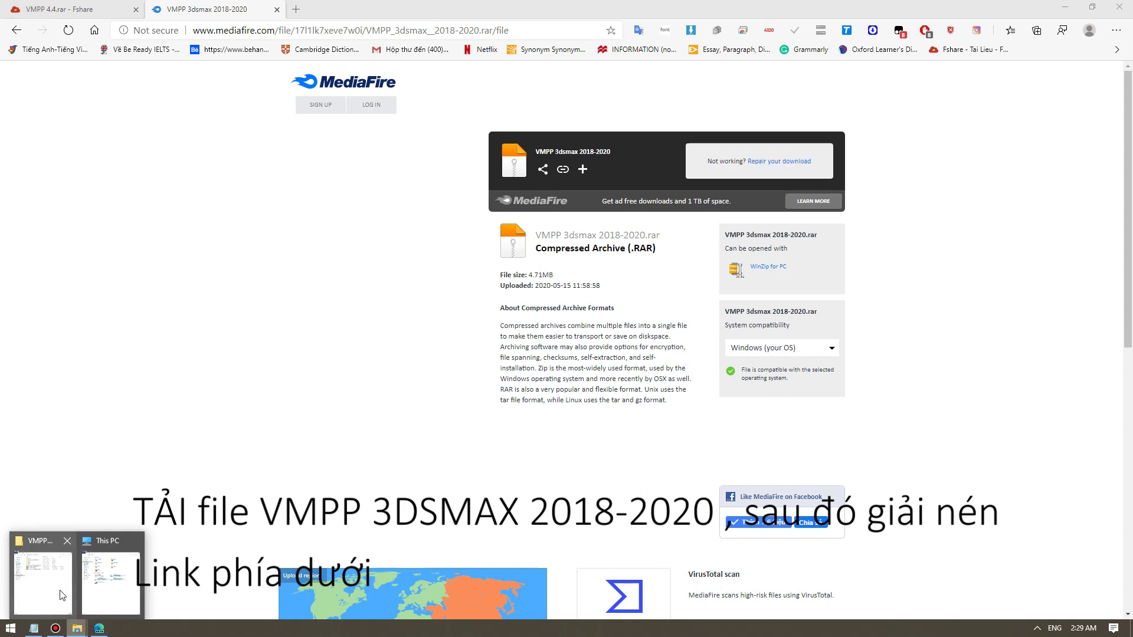
- Extract the VMPP 3dsmax 2018-2020 archive in place and inspect its six extracted items
mouse_move(76, 628)
left_click(59, 590)
right_click(749, 167)
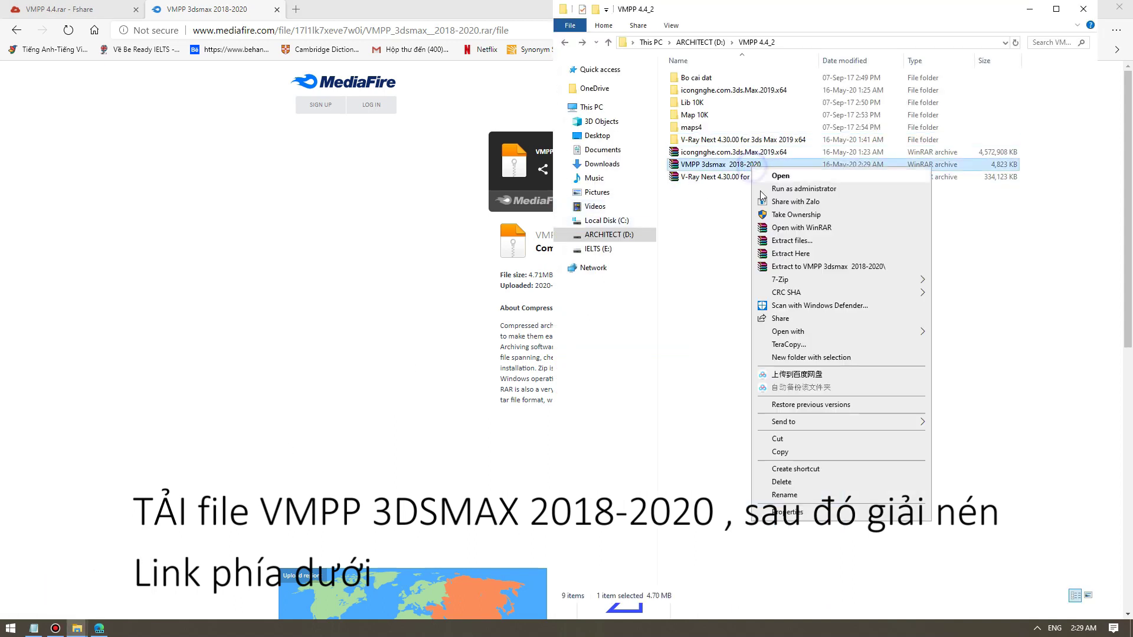
left_click(782, 258)
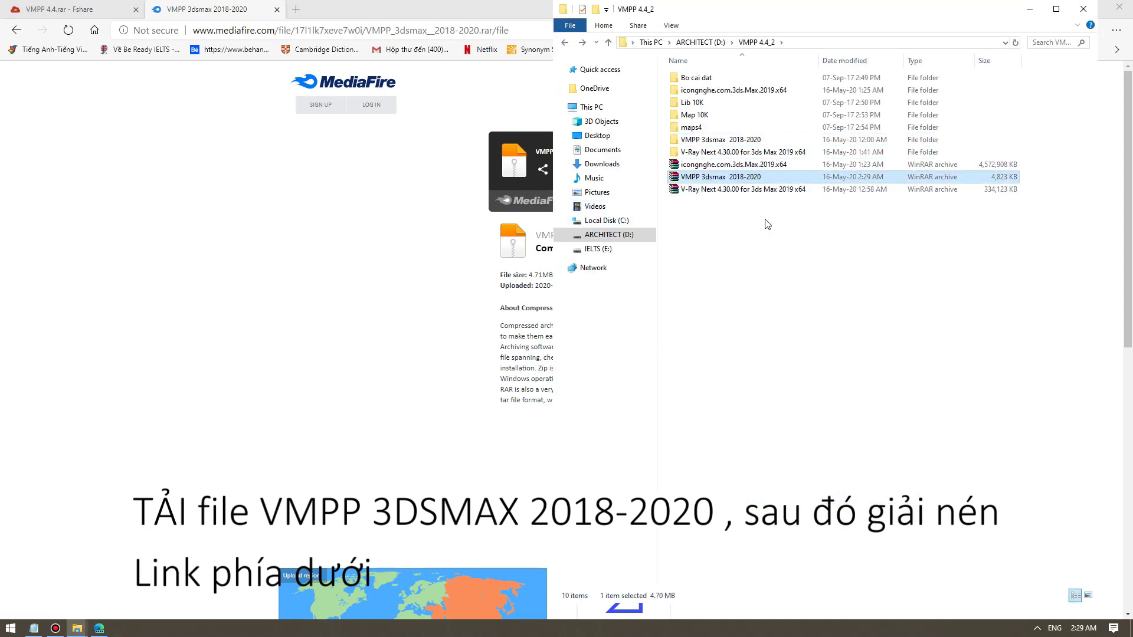
double_click(690, 139)
left_click_drag(708, 200, 828, 173)
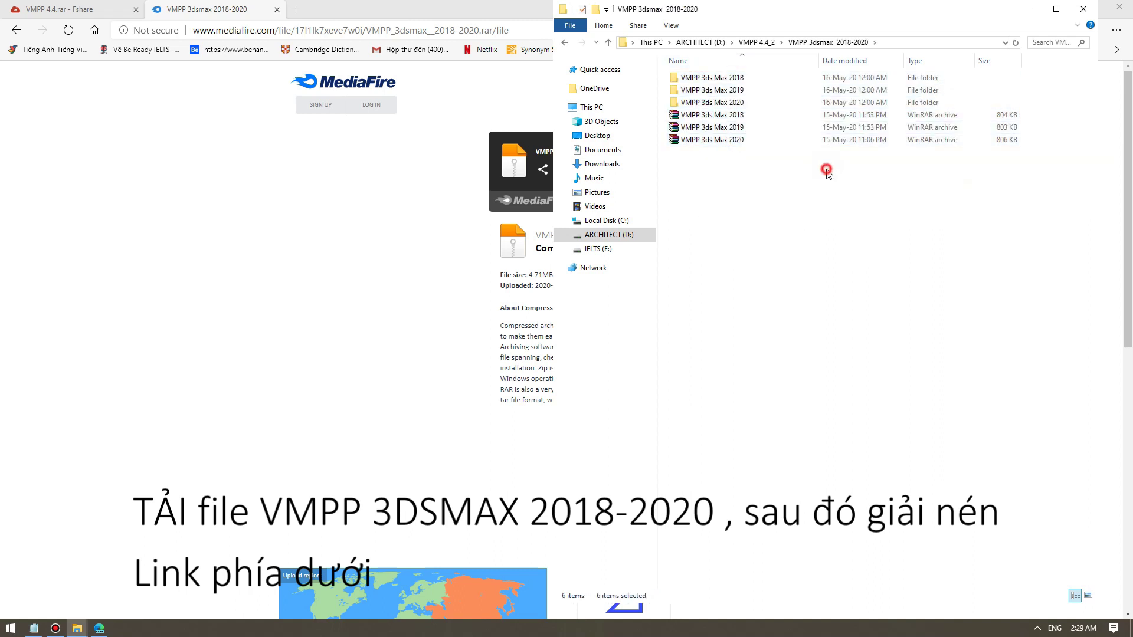
left_click(769, 176)
- Return to VMPP 4.4_2, open Bo cai dat and select the VMPP 4 Max 2013-2017 installer
key("BackSpace")
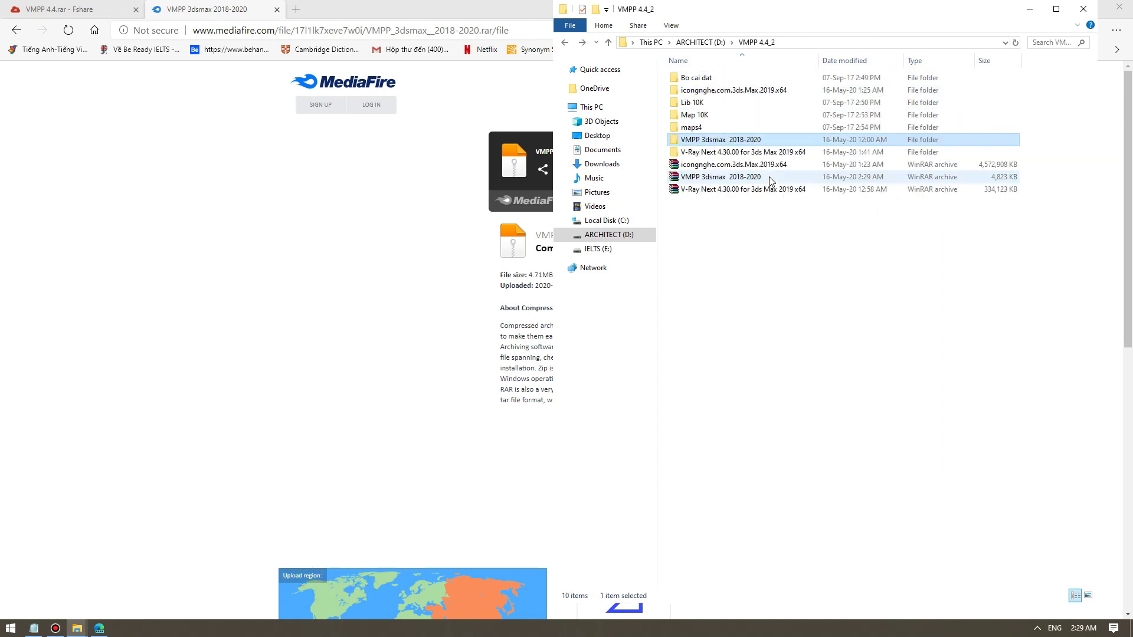
double_click(699, 79)
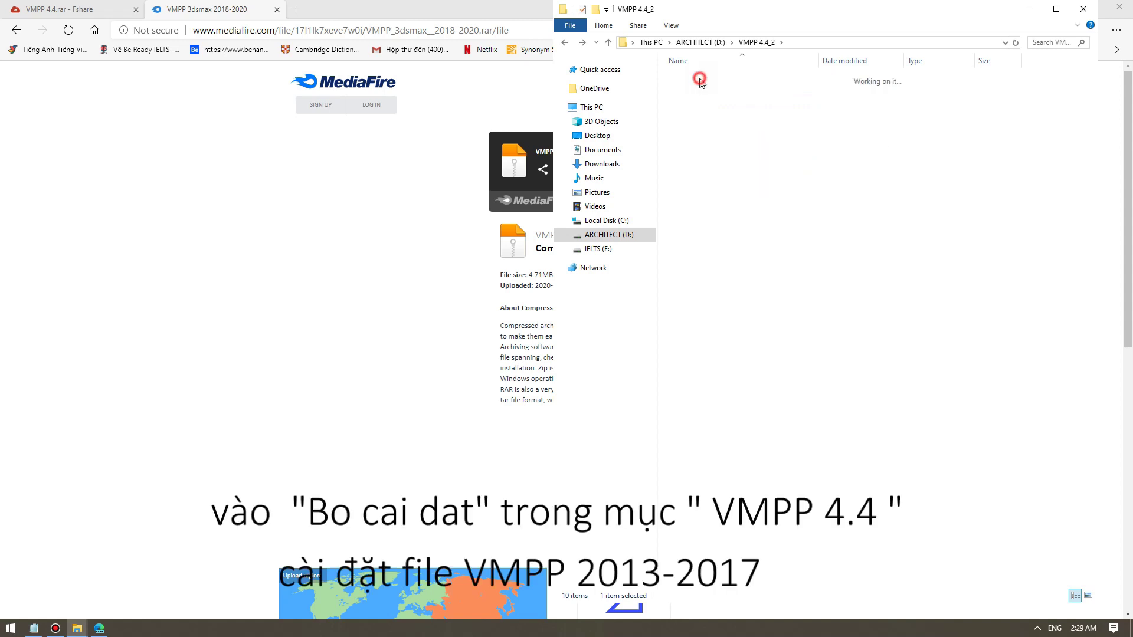
left_click(720, 126)
right_click(717, 125)
- Run the VMPP 4 Max 2013-2017 installer as administrator, accept the licence, choose 3ds Max 2017, and install
left_click(751, 157)
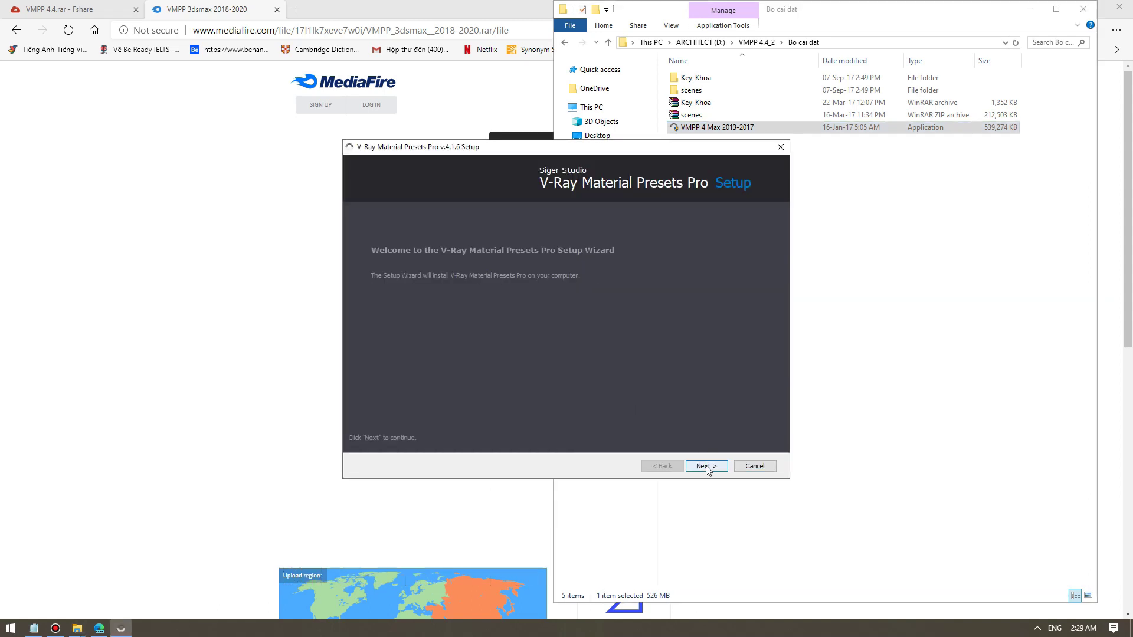
left_click(707, 467)
left_click(630, 405)
left_click(703, 464)
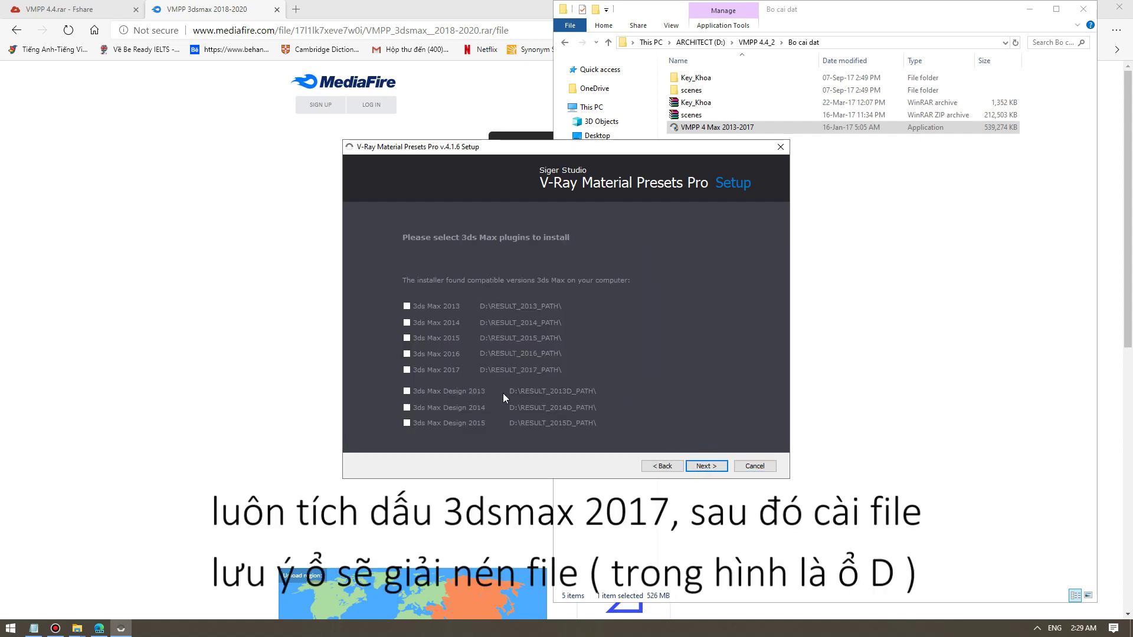
left_click(407, 370)
left_click(707, 466)
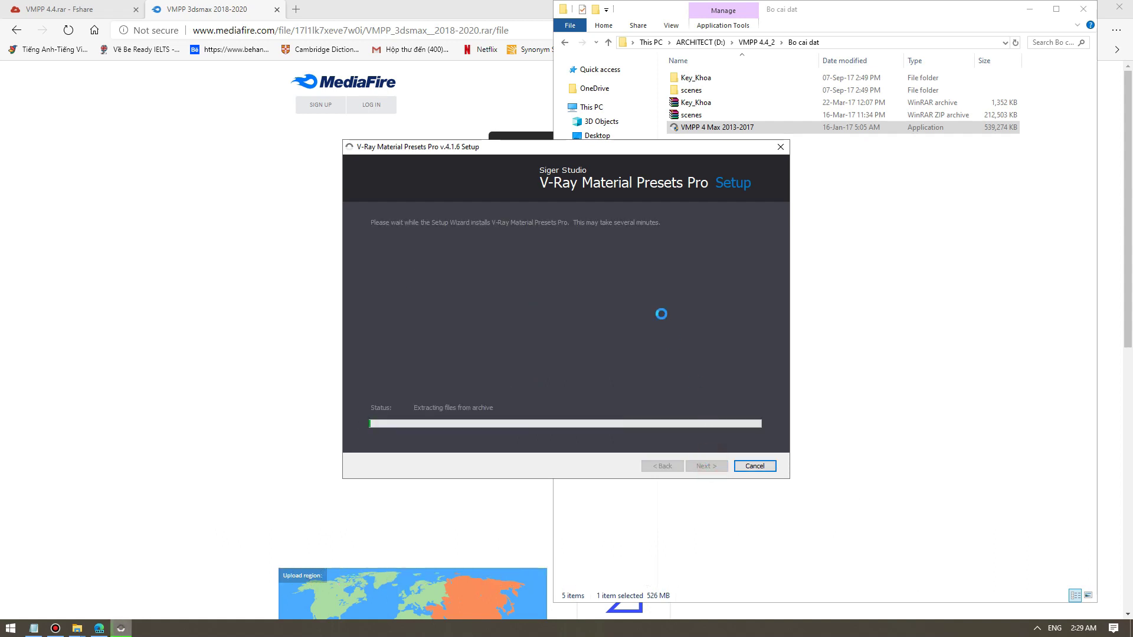
left_click_drag(494, 146, 235, 128)
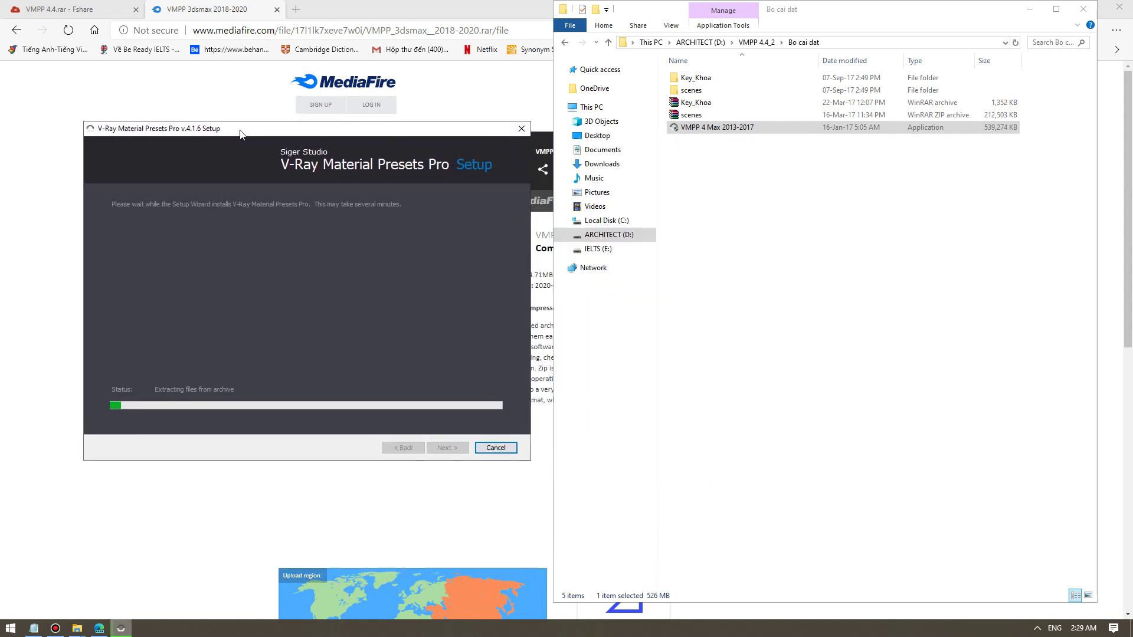
- Browse to ARCHITECT (D:) while the presets install, then finish the setup wizard
left_click(708, 42)
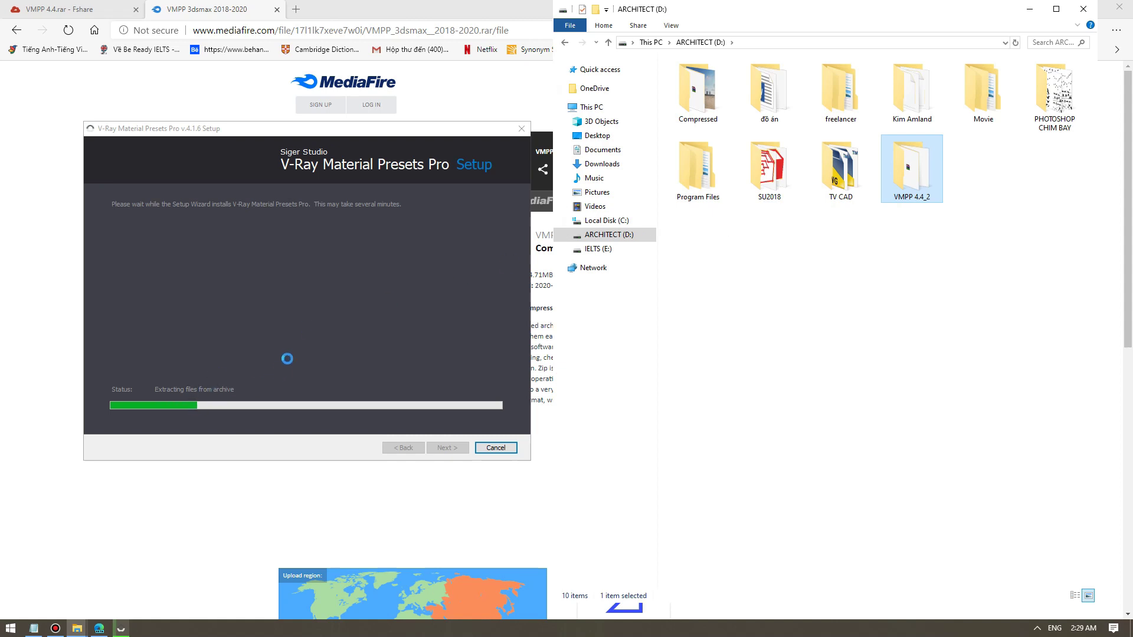
left_click_drag(368, 135, 886, 226)
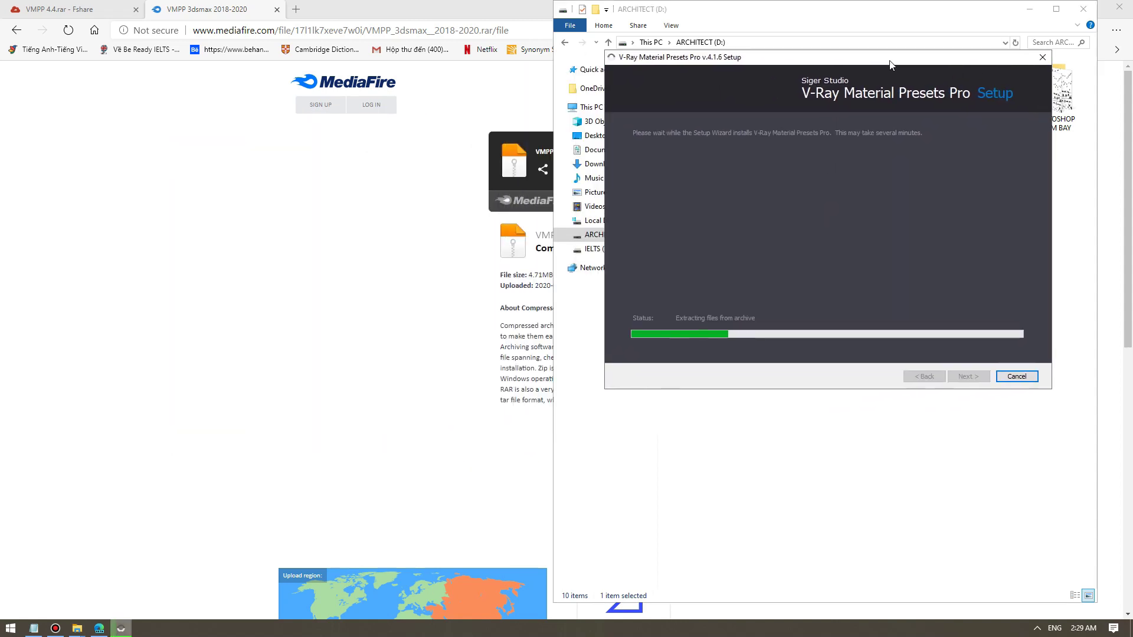
left_click_drag(886, 225, 933, 232)
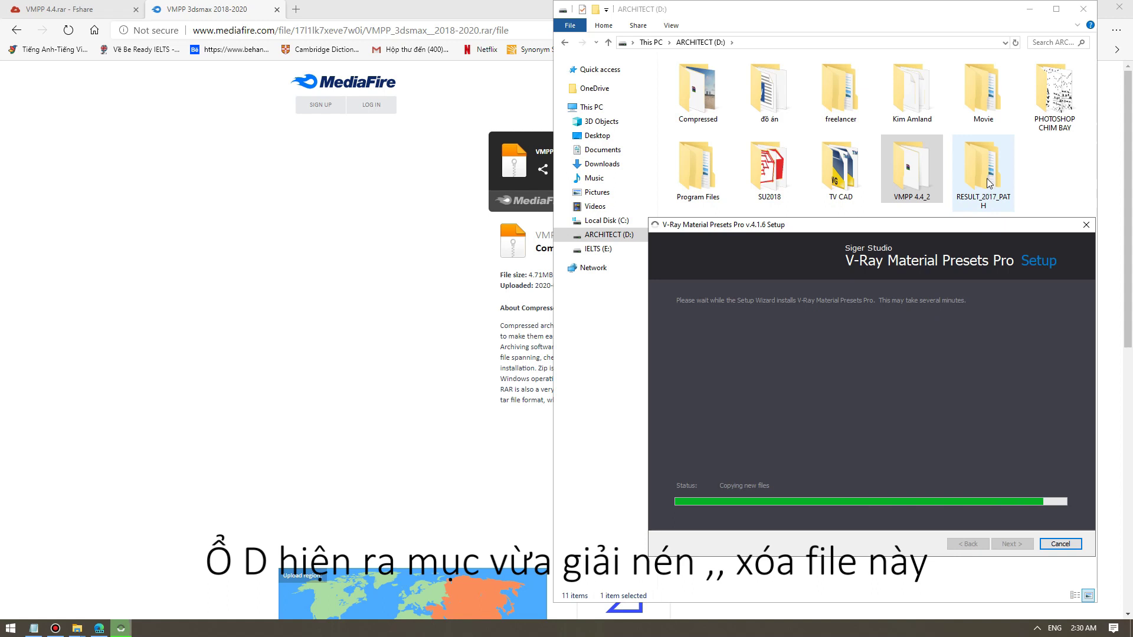
left_click(1006, 542)
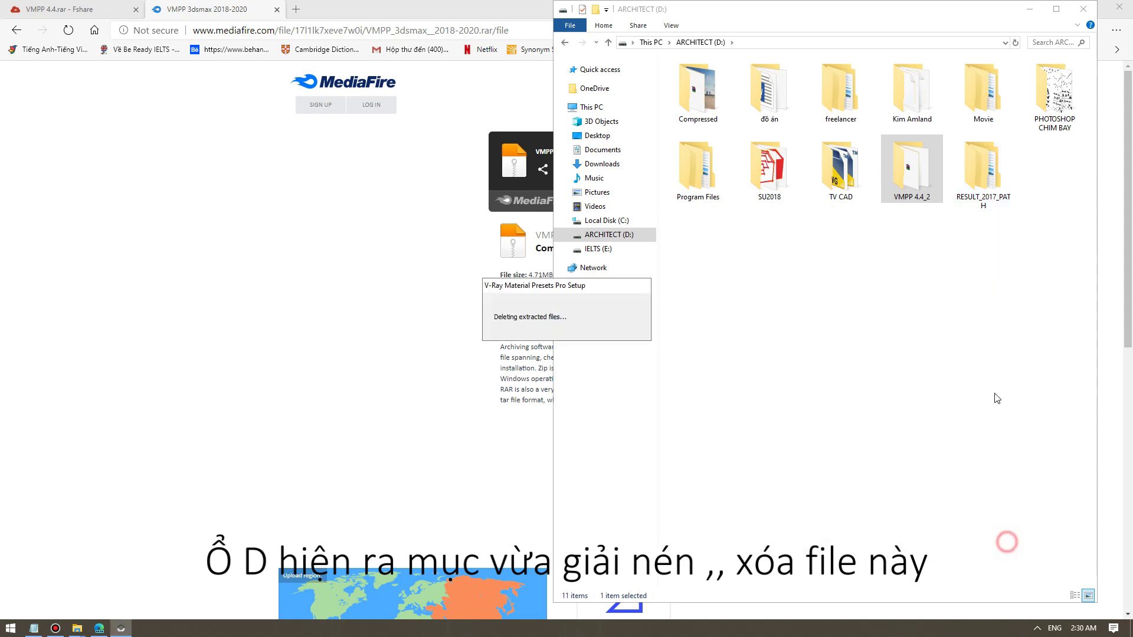
- Send the RESULT_2017_PATH folder on drive D to the Recycle Bin, then enter VMPP 4.4_2
left_click(968, 183)
right_click(968, 180)
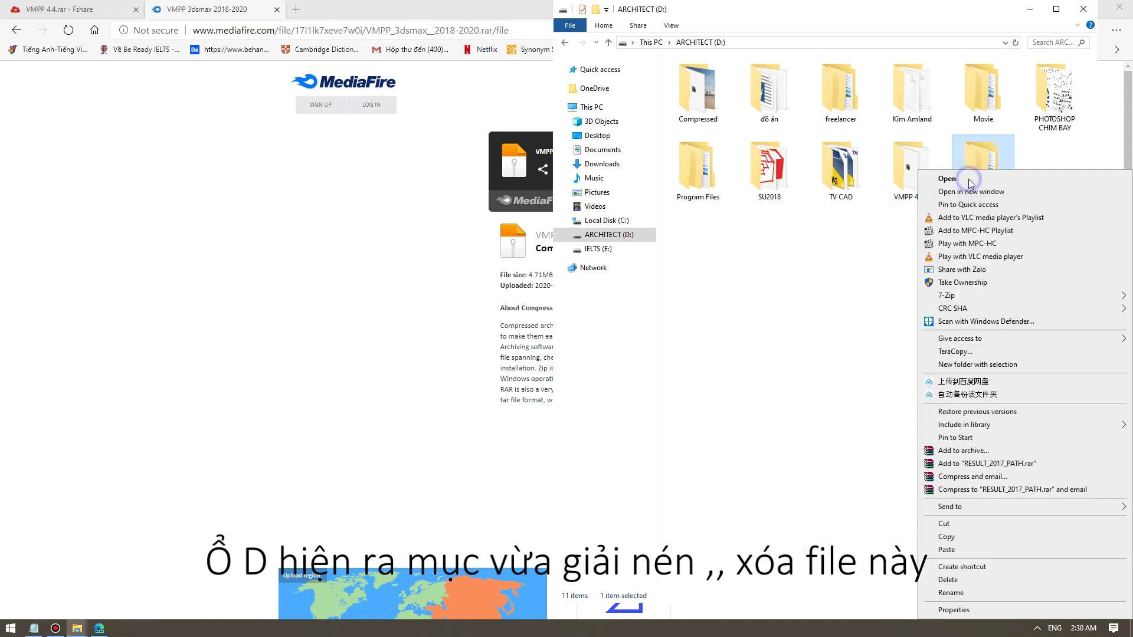
left_click(947, 579)
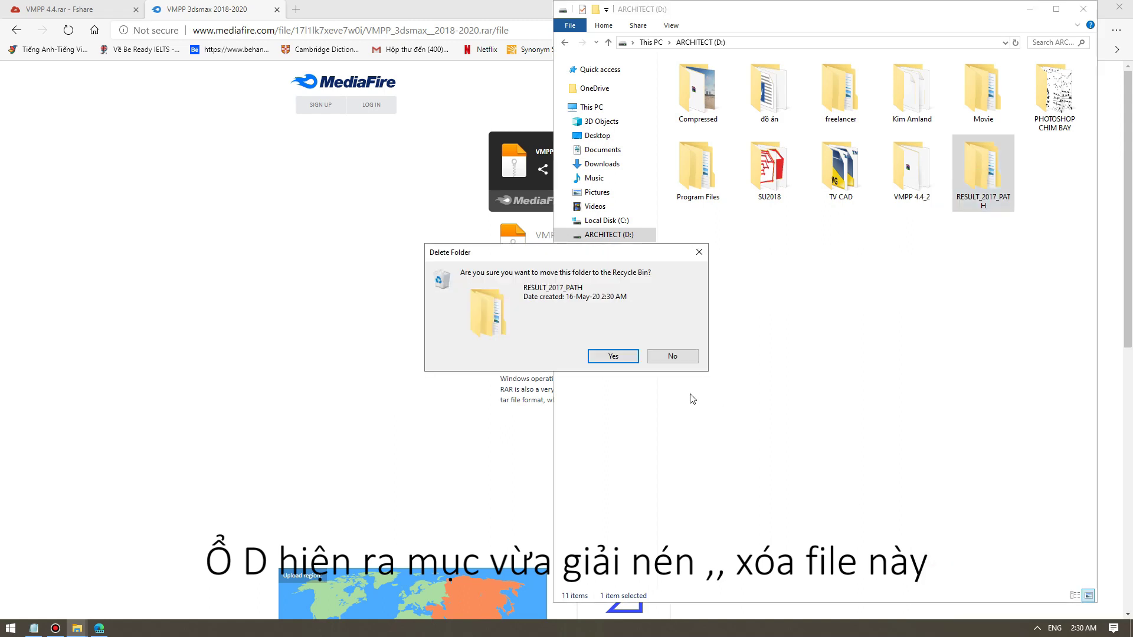
left_click(616, 357)
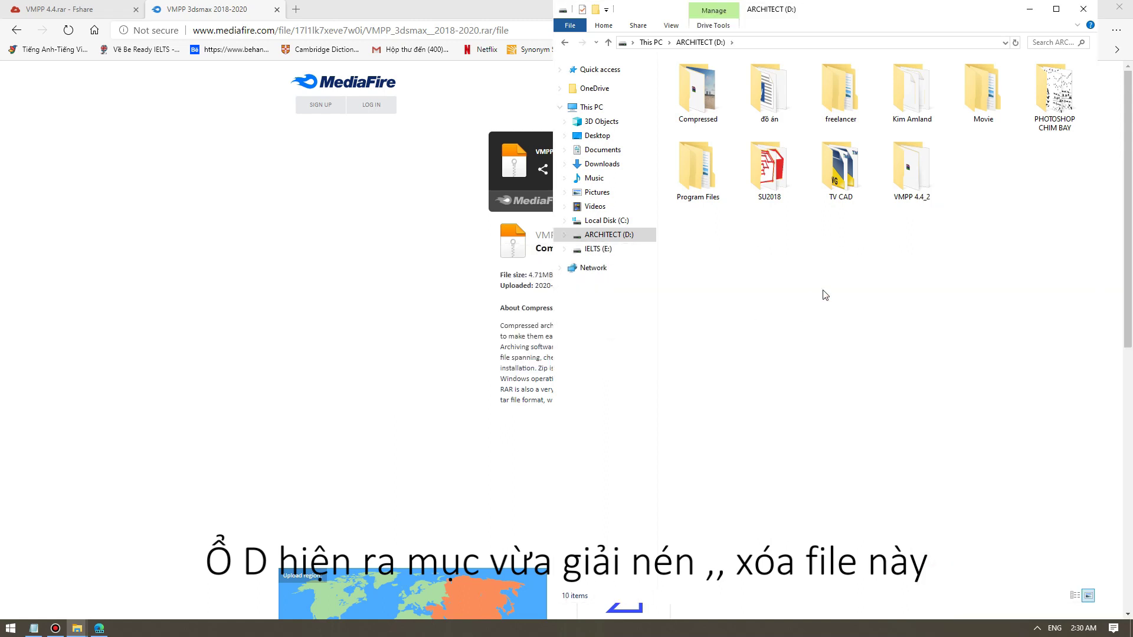
double_click(910, 171)
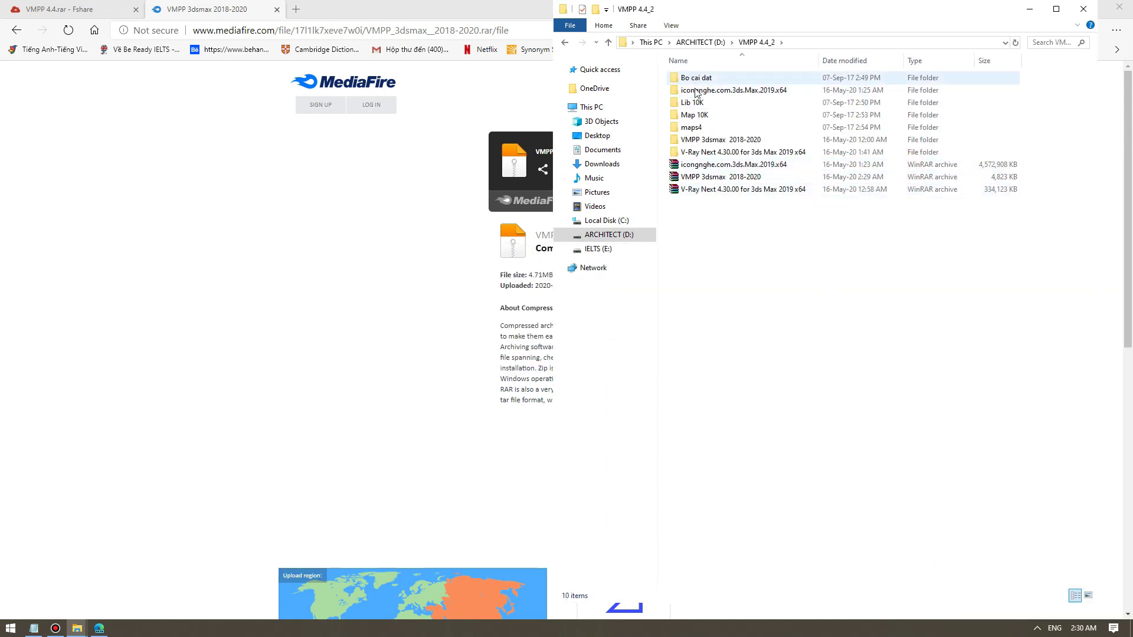
- Copy all twelve vray_SB_Common .vmpp files from Bo cai dat\scenes\scenes
double_click(701, 81)
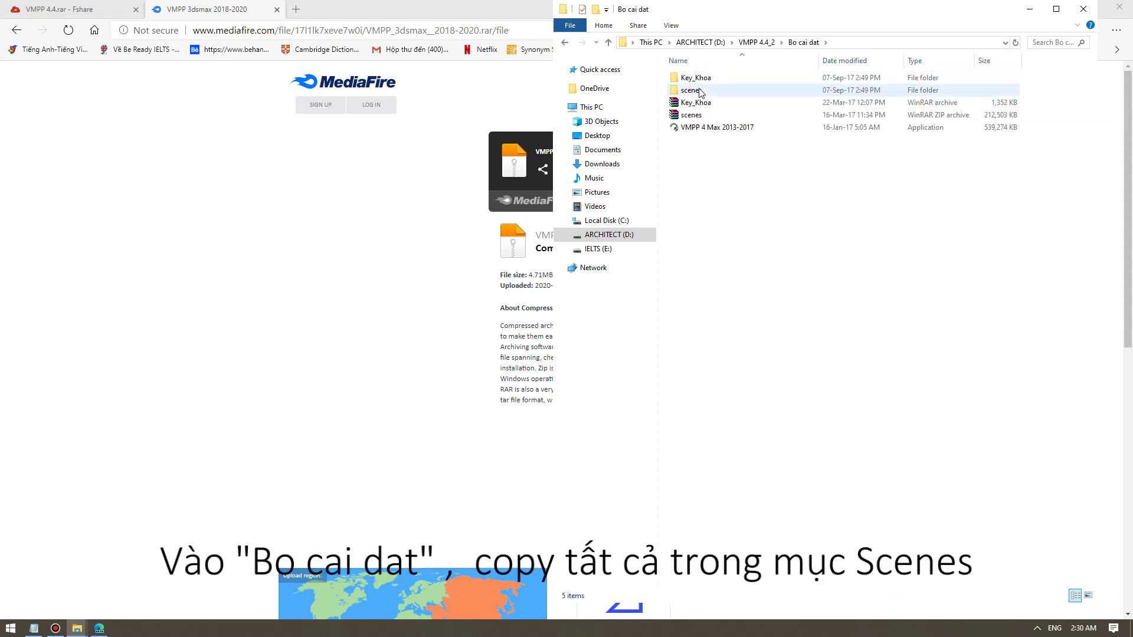
double_click(699, 91)
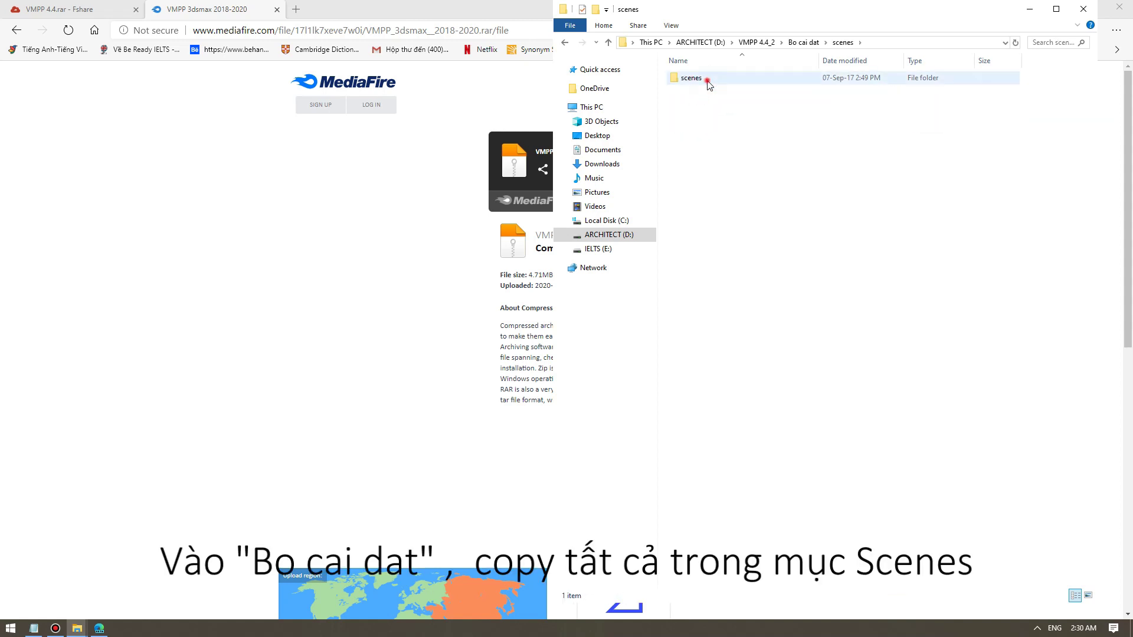
double_click(699, 80)
key("ctrl+a")
right_click(749, 126)
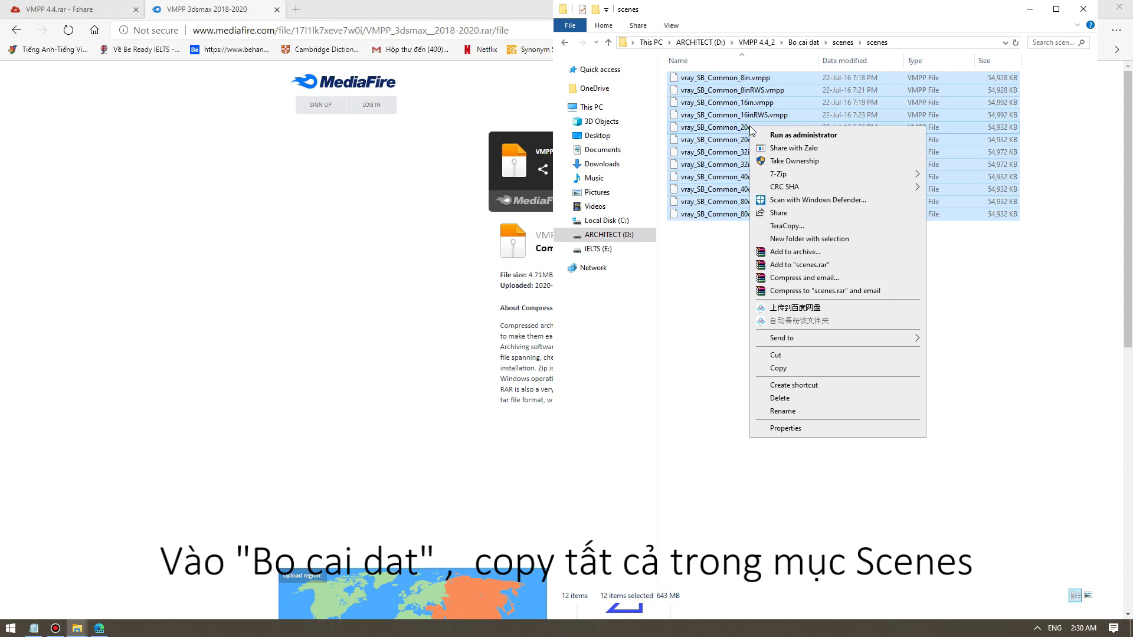
left_click(794, 369)
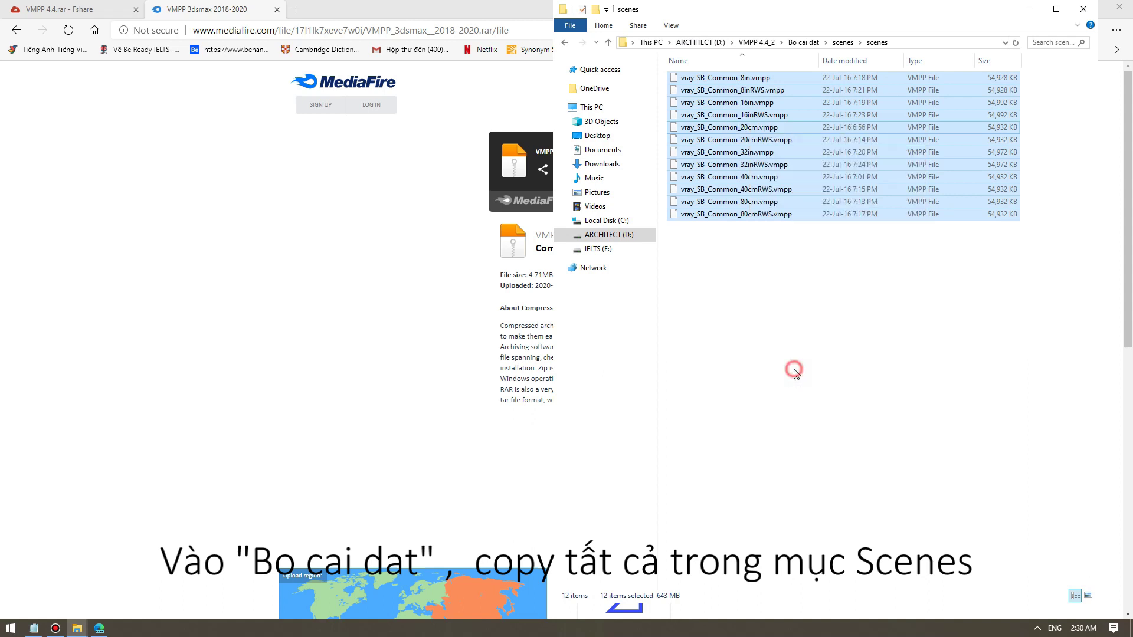
left_click(76, 627)
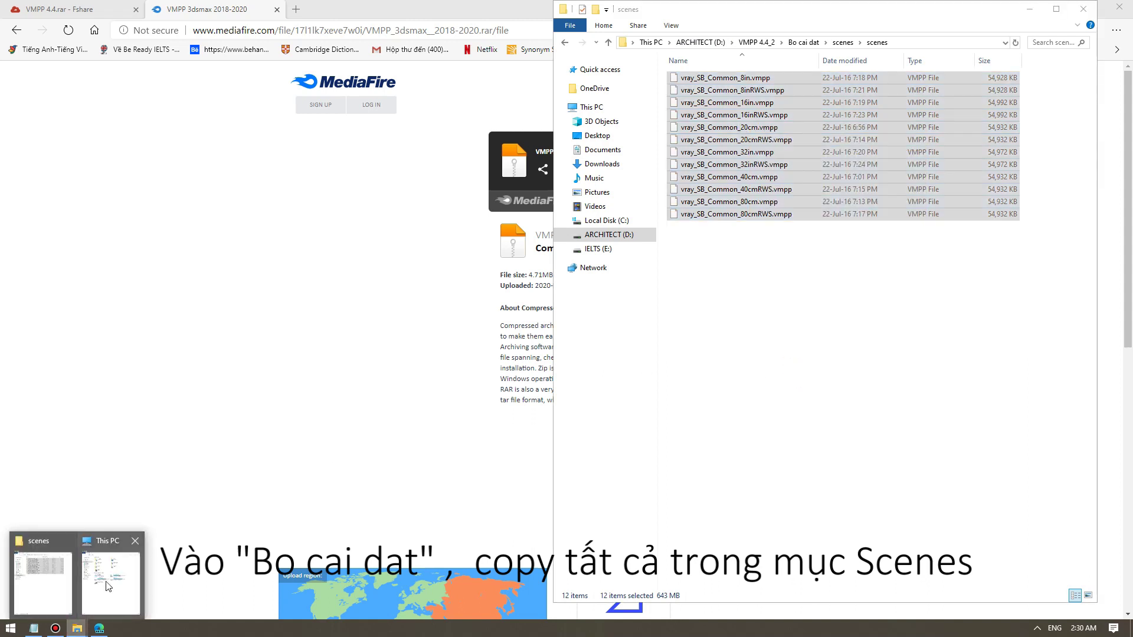
- Navigate the left window to C:\Program Files\Autodesk\3ds Max 2019\scenes
left_click(111, 575)
double_click(313, 245)
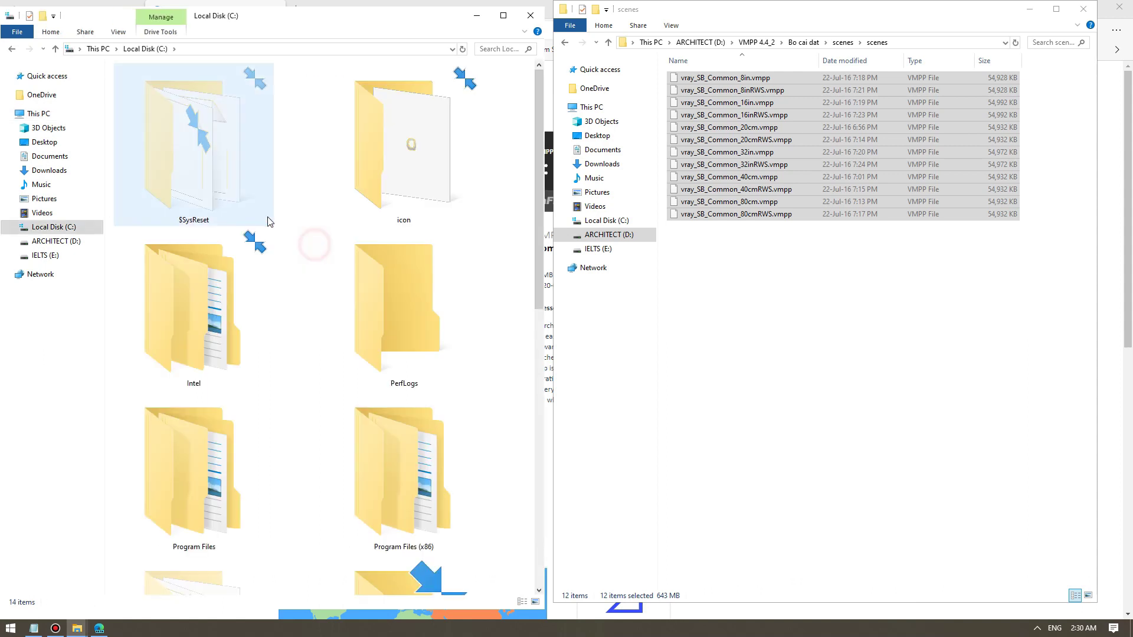
double_click(207, 476)
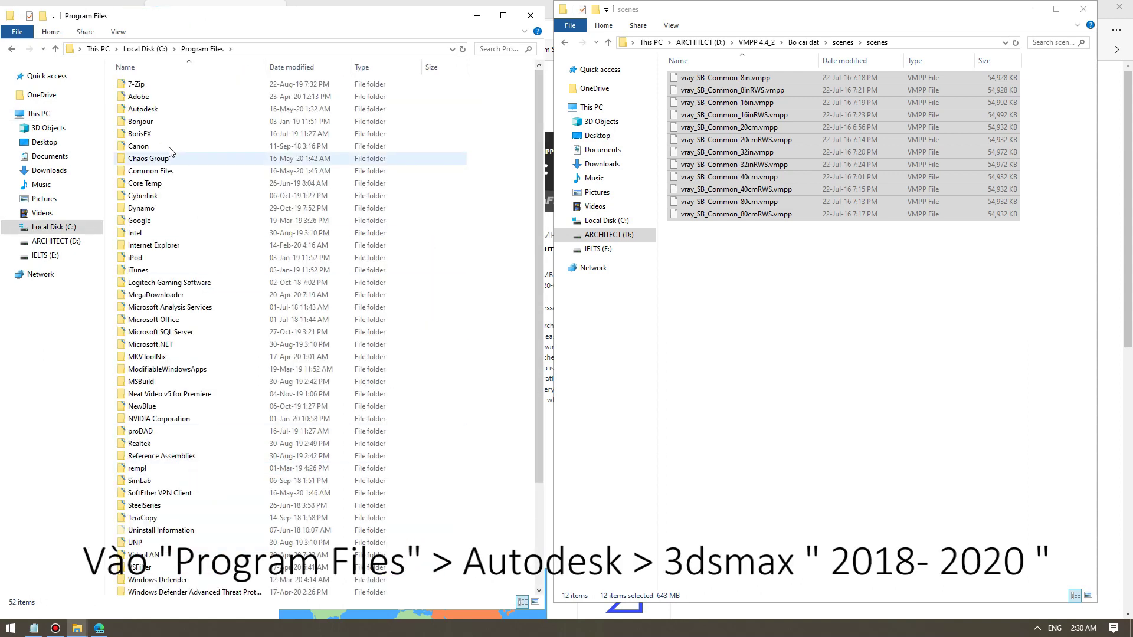
double_click(160, 110)
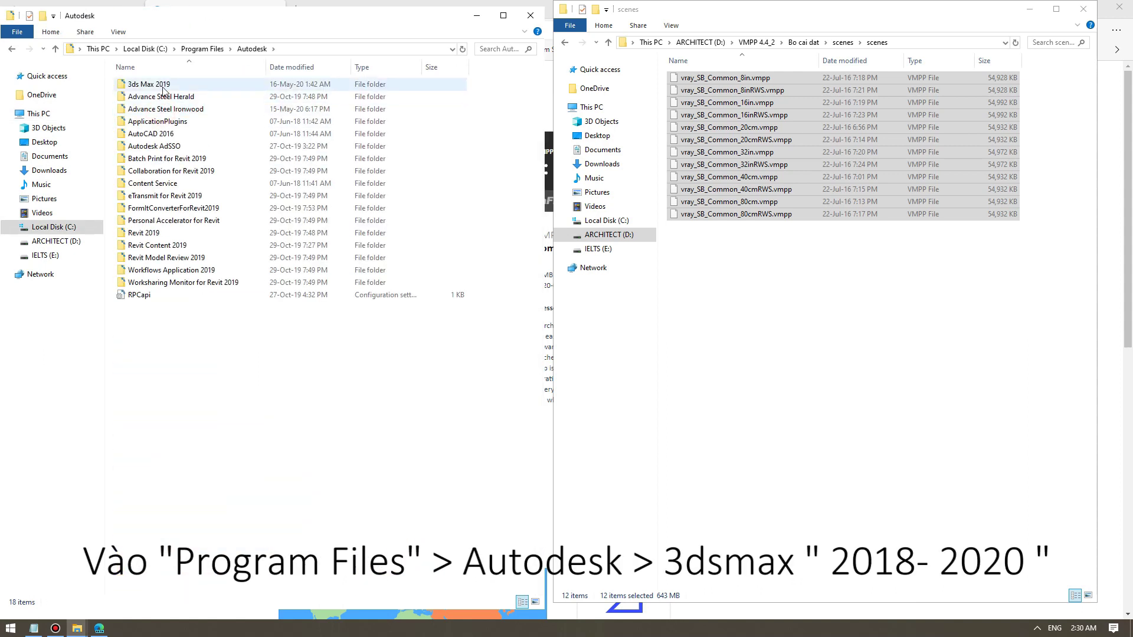
double_click(164, 91)
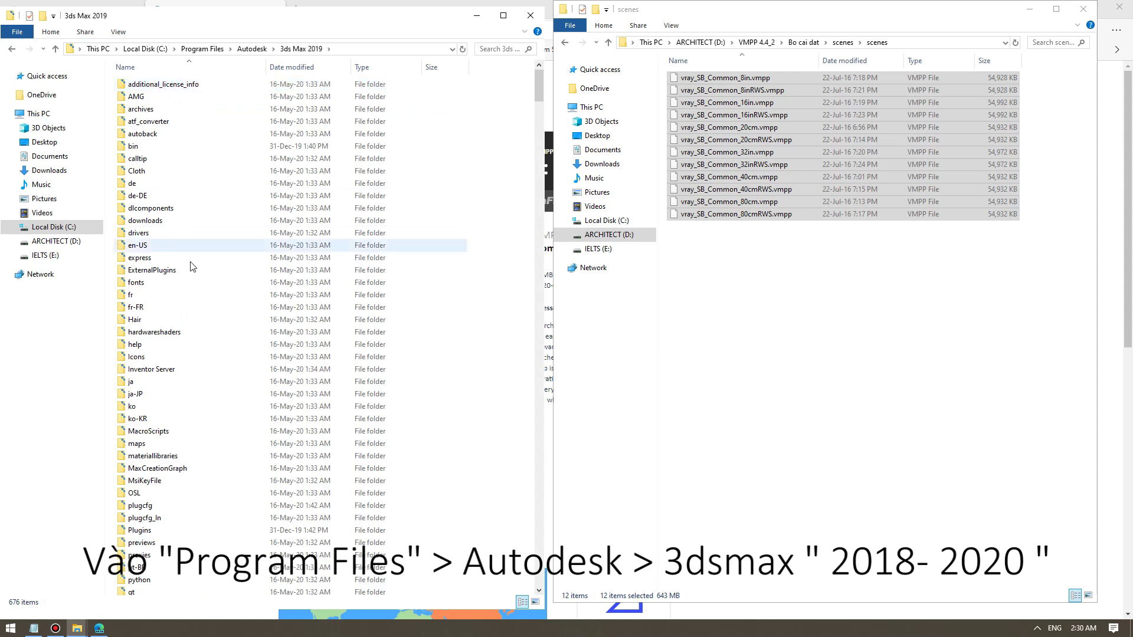
scroll(251, 250, "down", 4)
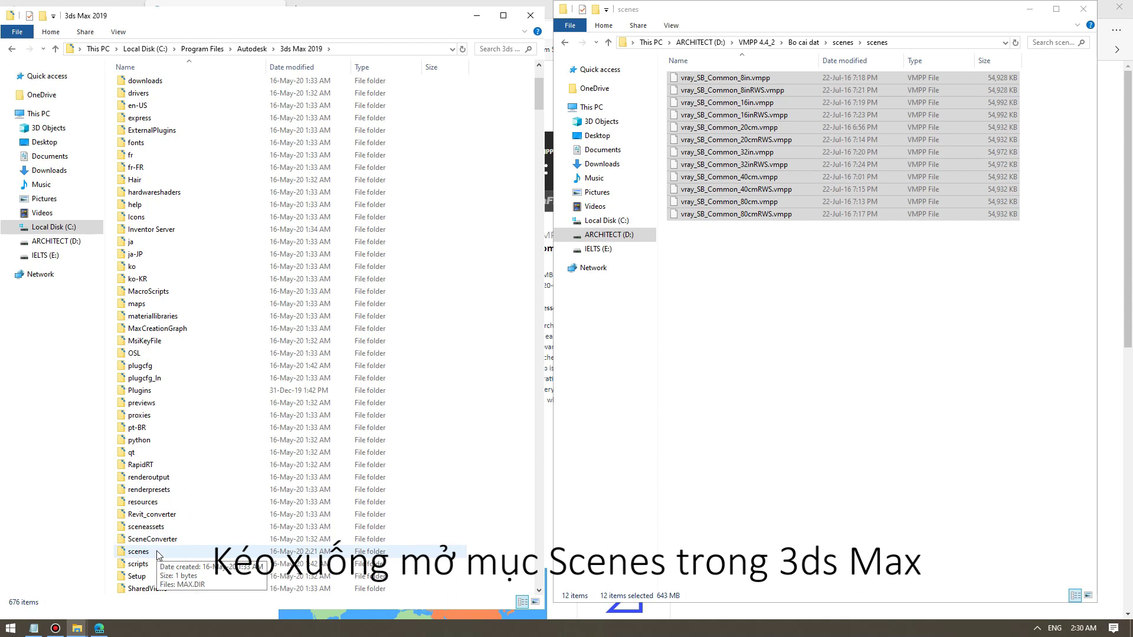
double_click(157, 555)
- Recopy the twelve .vmpp scene files and paste them into the 3ds Max 2019 scenes folder
right_click(232, 215)
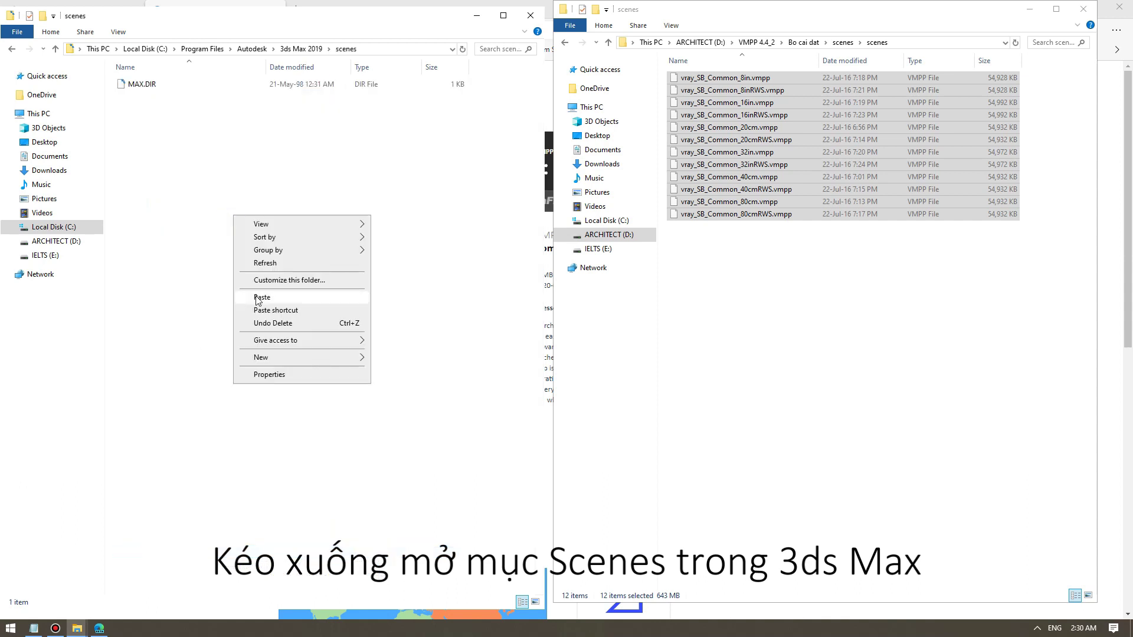
left_click(817, 301)
left_click_drag(852, 325, 669, 83)
right_click(748, 90)
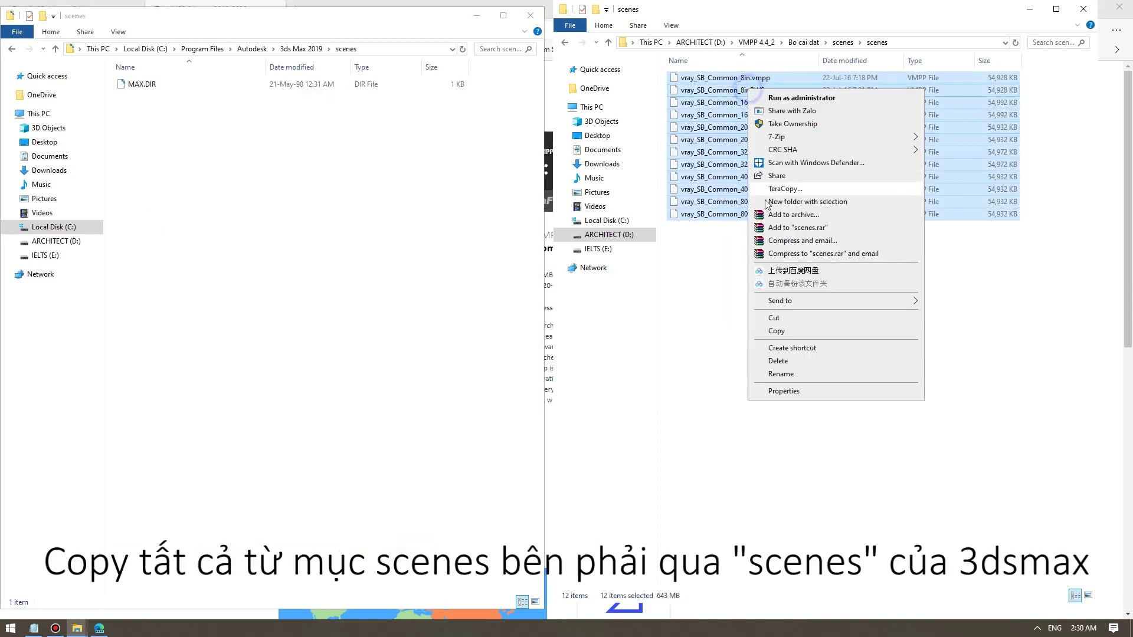
left_click(771, 331)
right_click(281, 207)
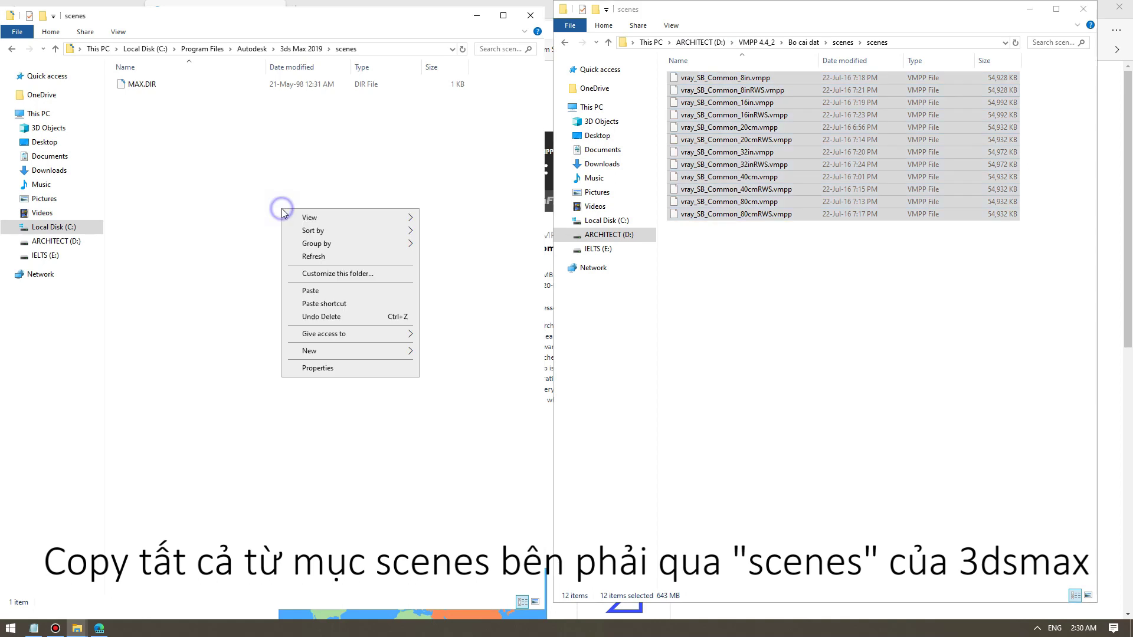
left_click(299, 292)
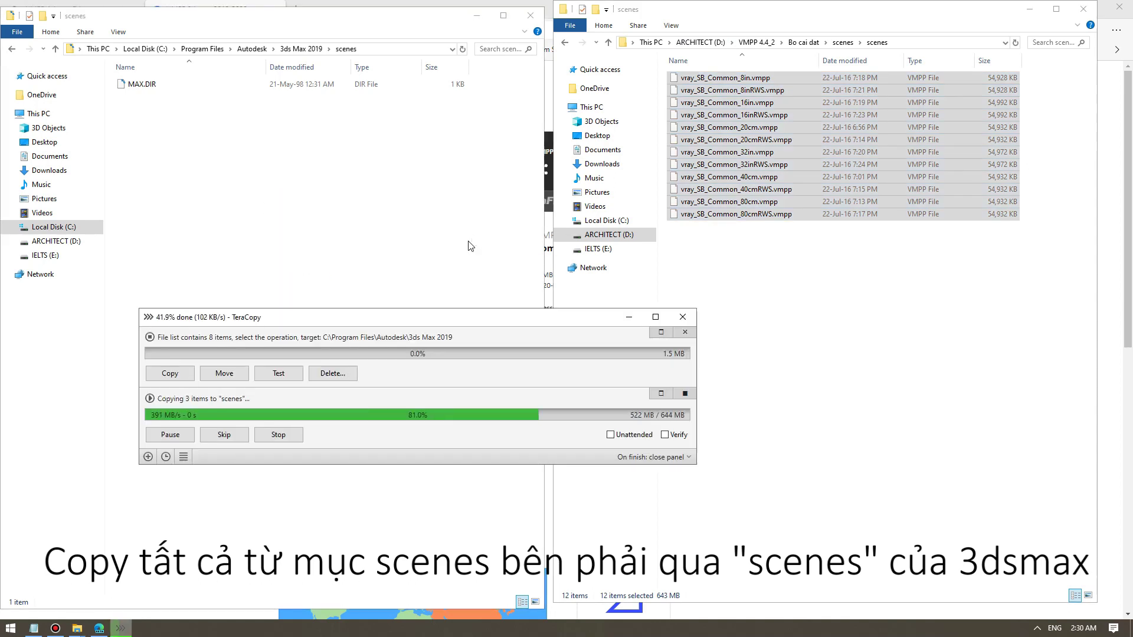
left_click(683, 332)
left_click(683, 309)
key("alt+Up")
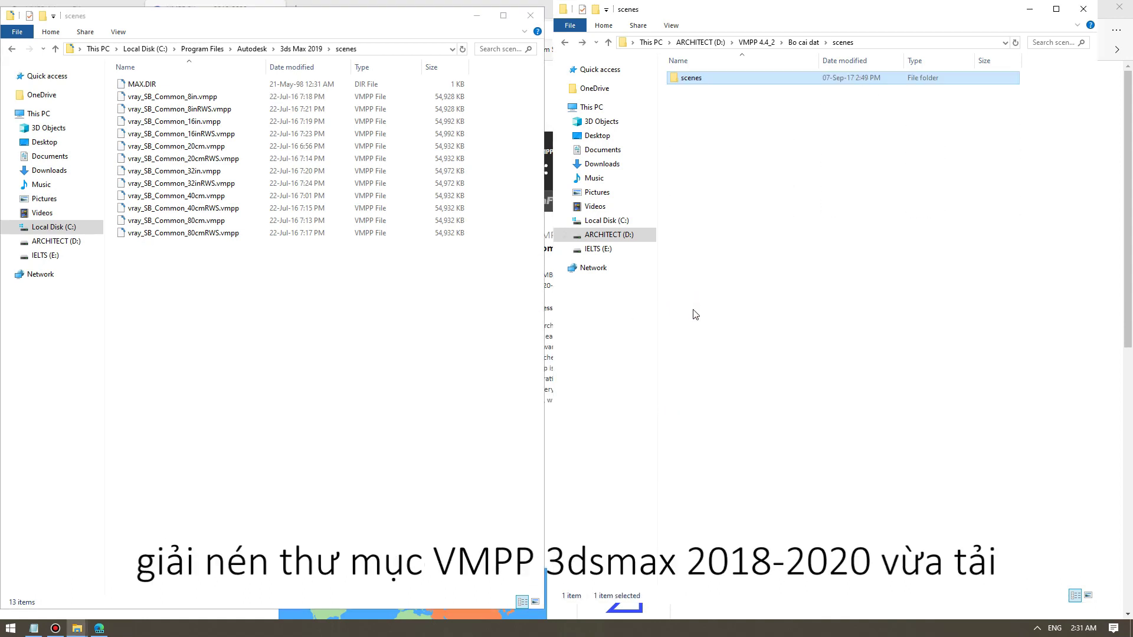
- Copy the bin and plugins folders from VMPP 3dsmax 2018-2020\VMPP 3ds Max 2019
key("alt+Up")
key("alt+Up")
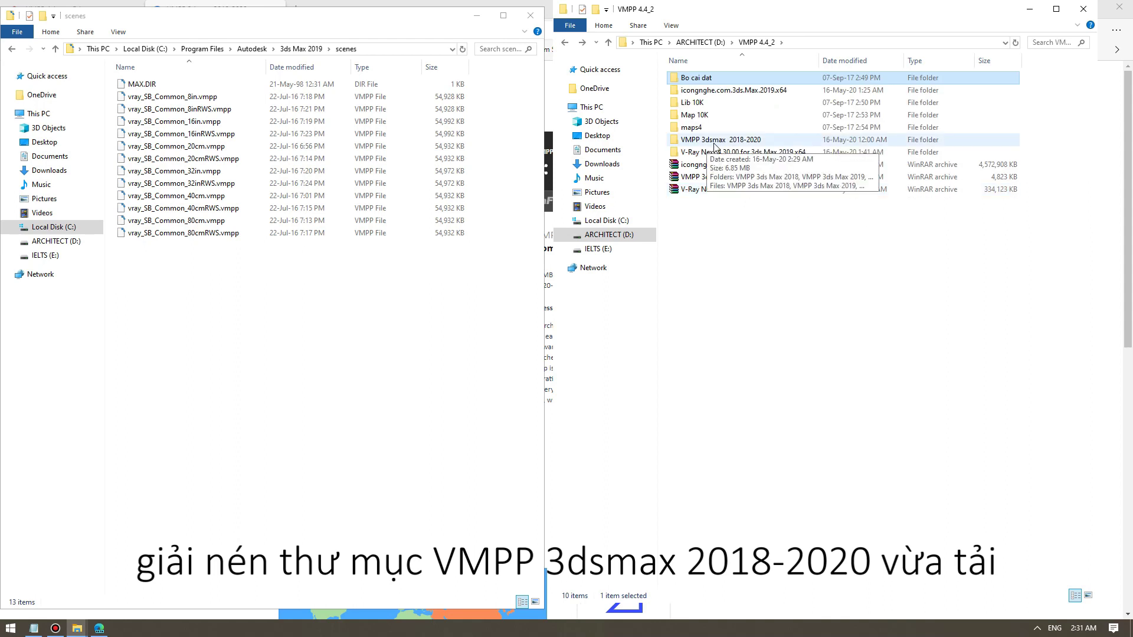
double_click(714, 141)
left_click(741, 91)
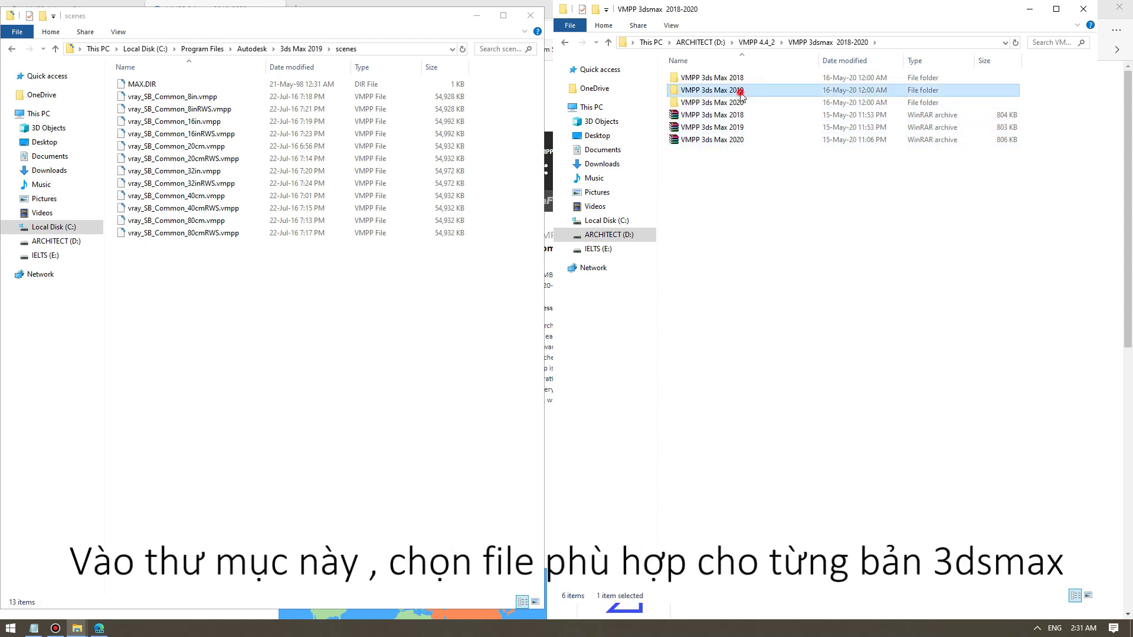
double_click(740, 92)
left_click_drag(797, 169, 736, 87)
right_click(736, 86)
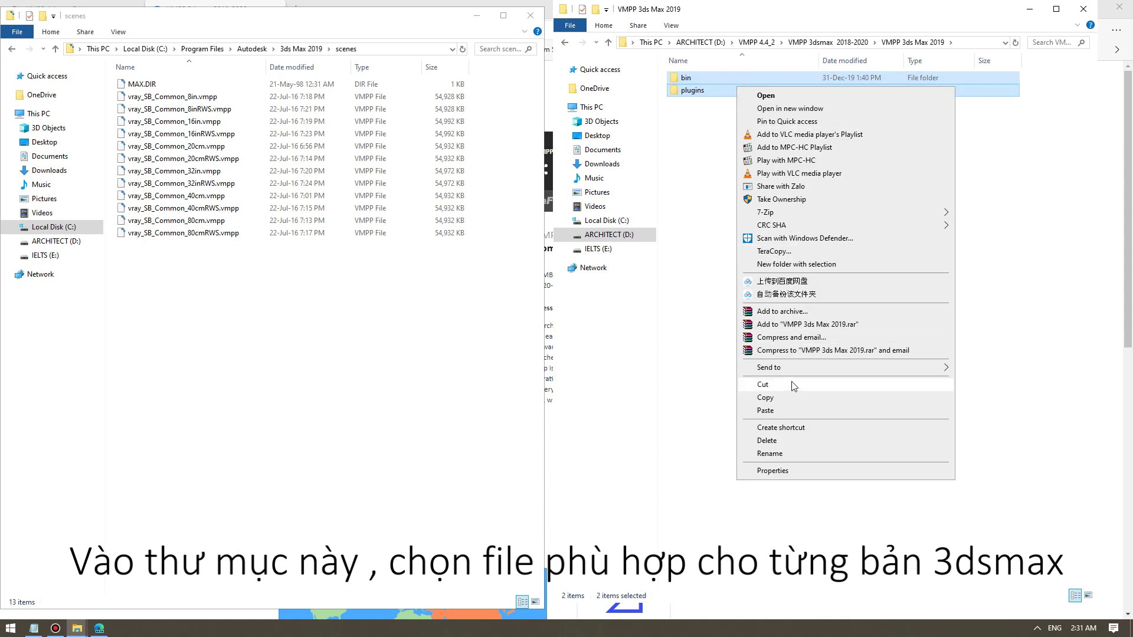
left_click(788, 397)
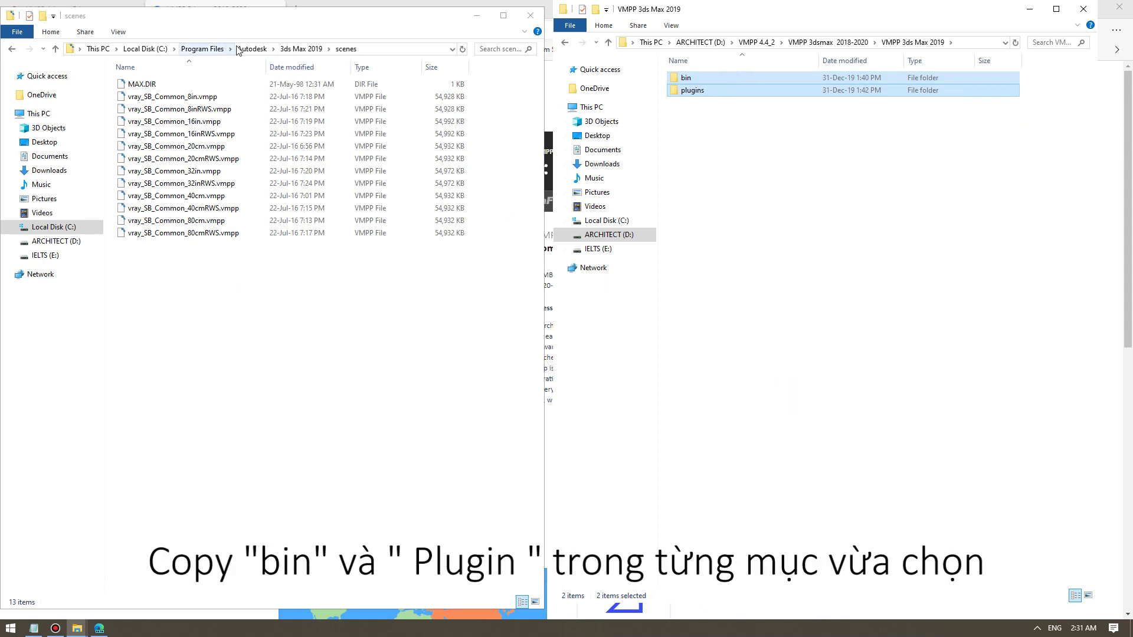
- Paste bin and plugins into the 3ds Max 2019 program folder, overwriting all older files
left_click_drag(236, 15, 257, 13)
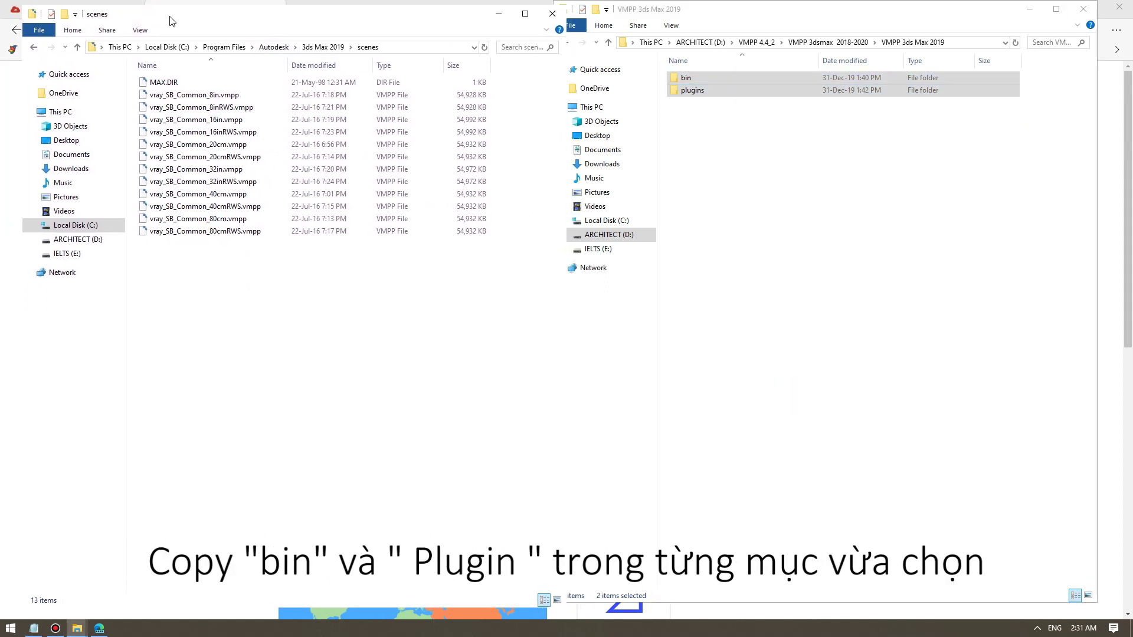
left_click(32, 48)
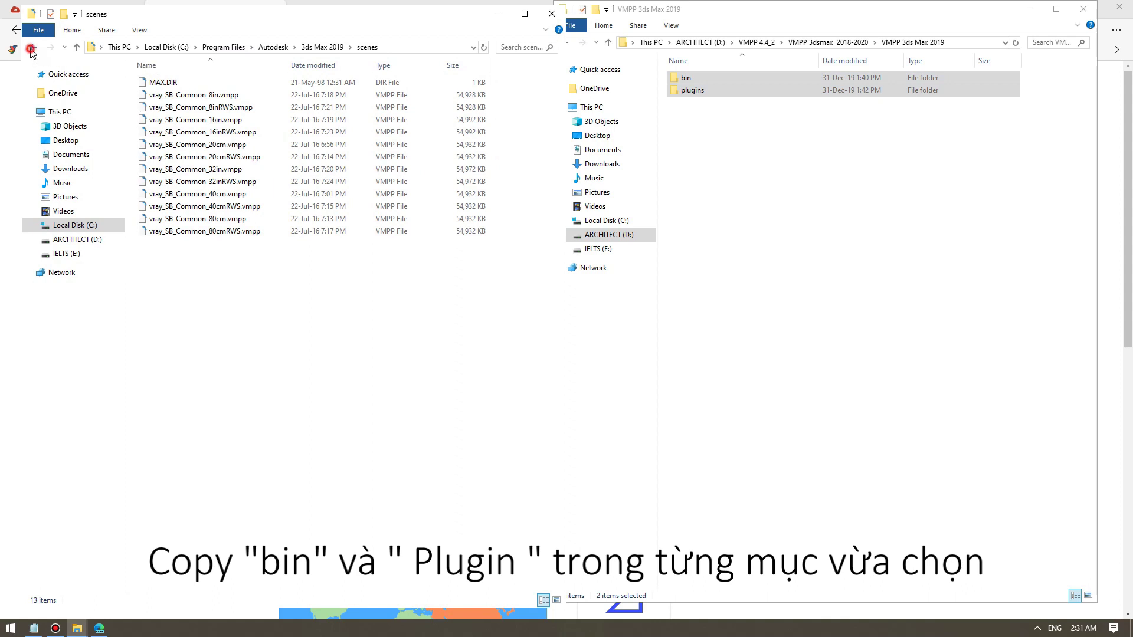
left_click_drag(789, 172, 718, 72)
right_click(718, 68)
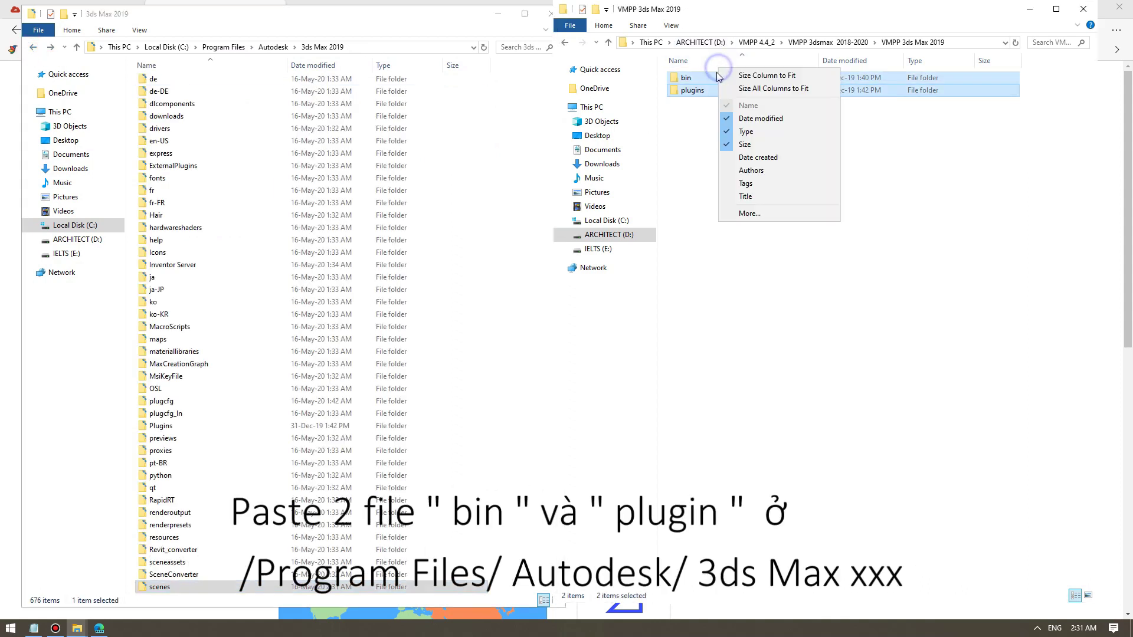
right_click(701, 91)
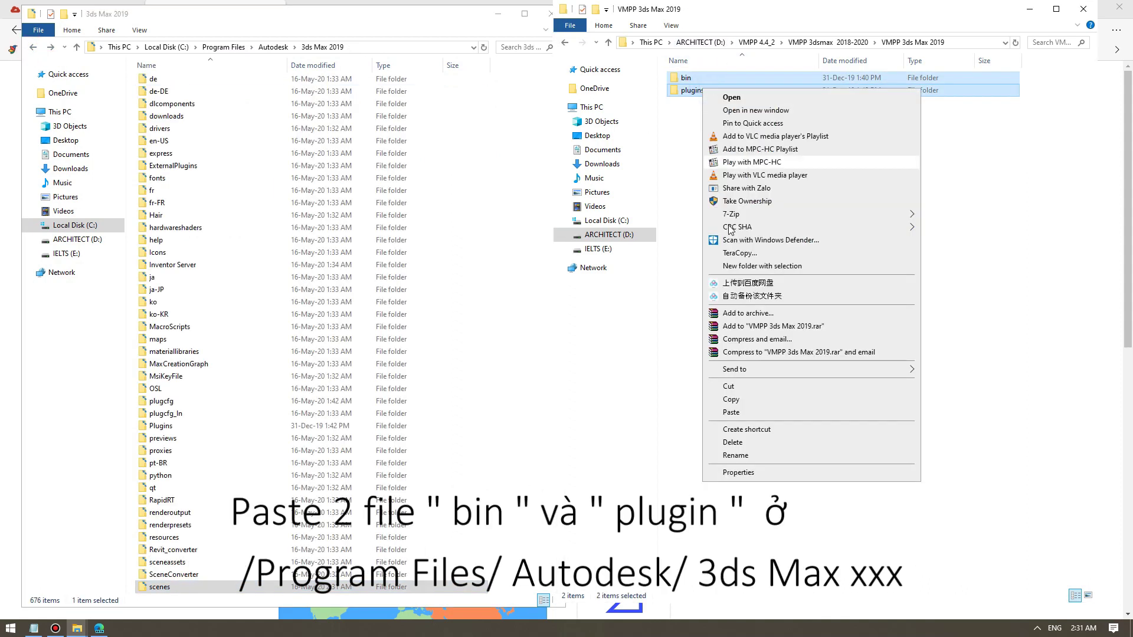
left_click(725, 401)
left_click(447, 290)
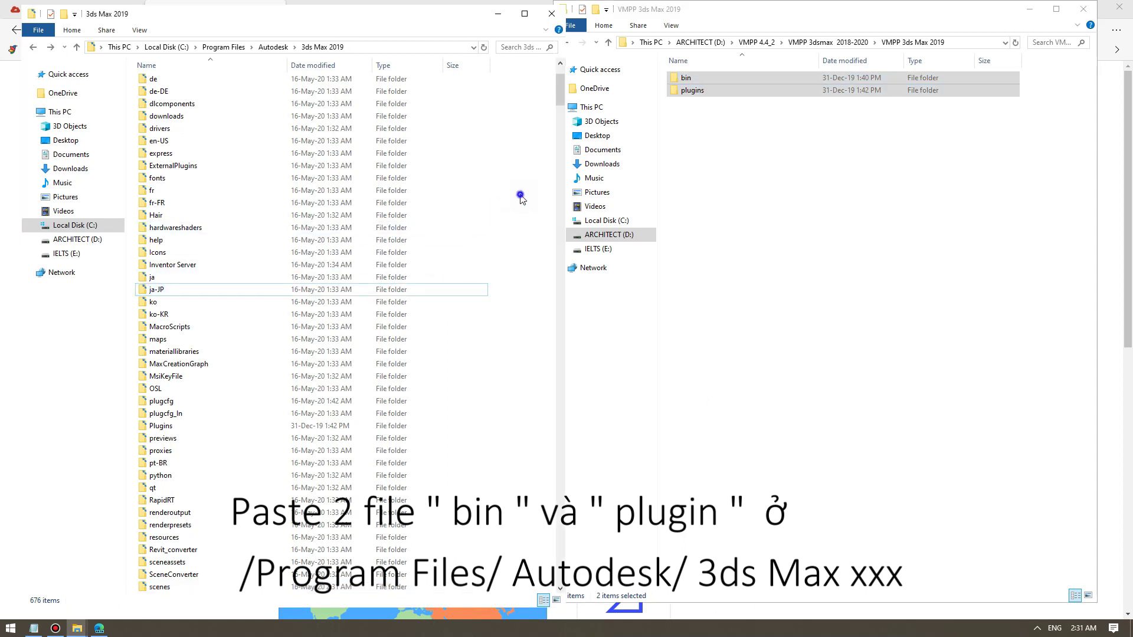
right_click(519, 195)
left_click(549, 276)
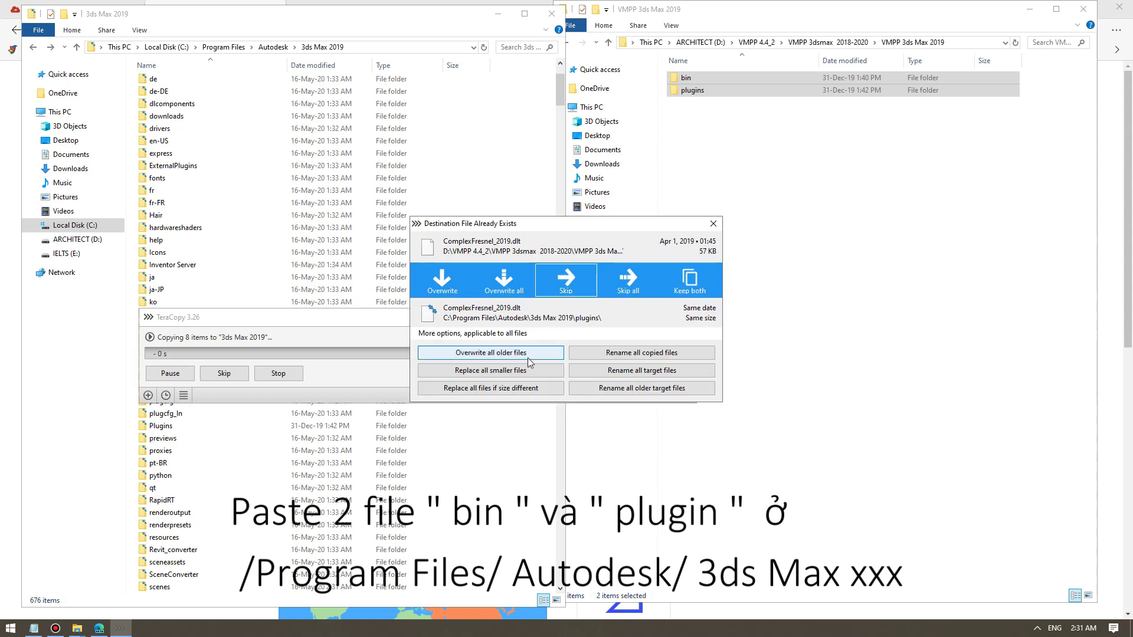
left_click(528, 358)
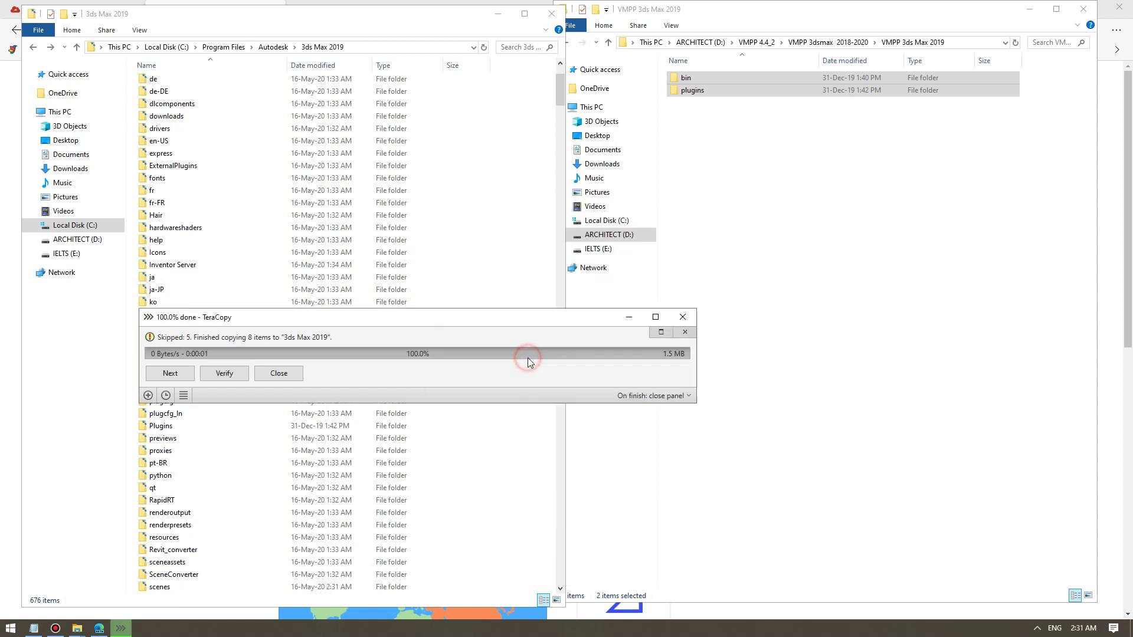
left_click(682, 320)
left_click(551, 305)
key("BackSpace")
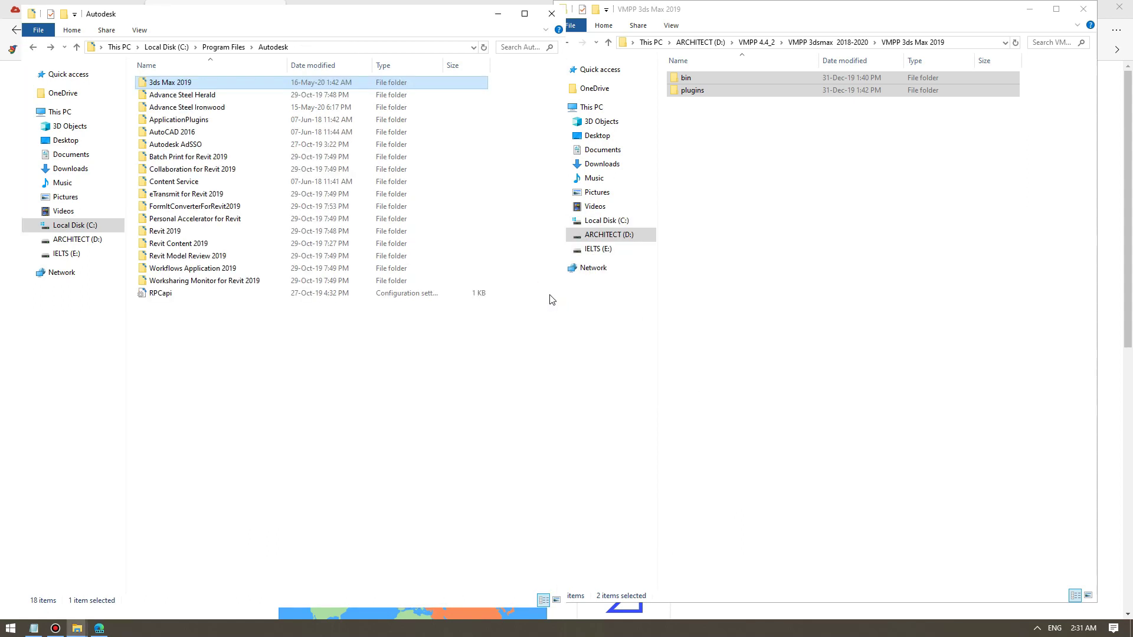
- Launch the desktop 3ds Max 2019 shortcut as administrator and wait for the untitled scene
key("BackSpace")
key("BackSpace")
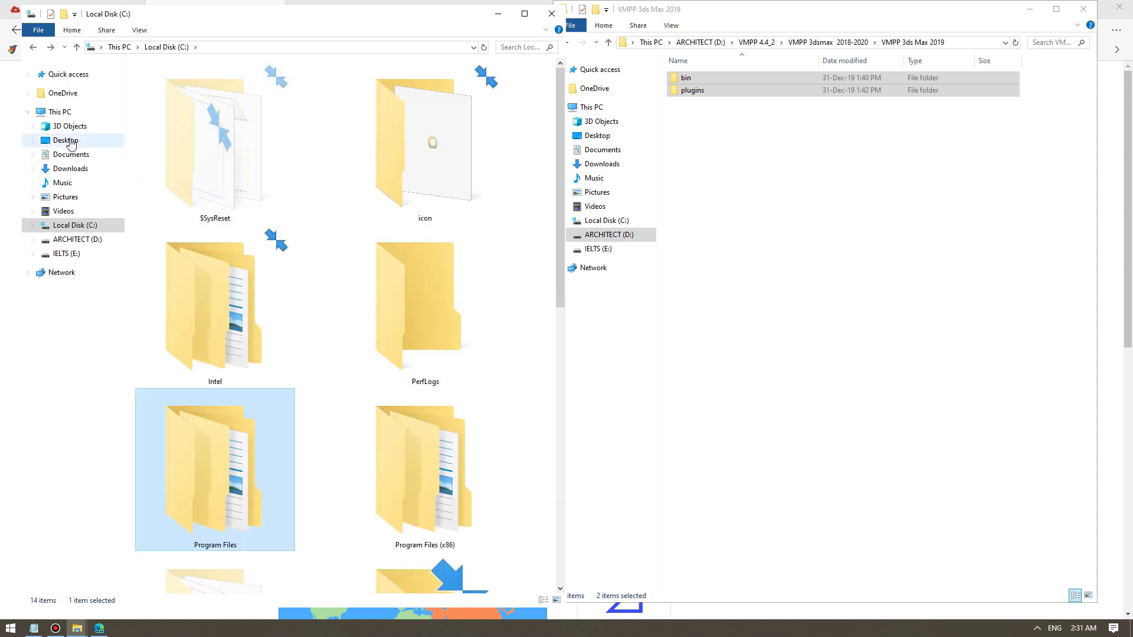
left_click(66, 140)
right_click(357, 627)
left_click(398, 552)
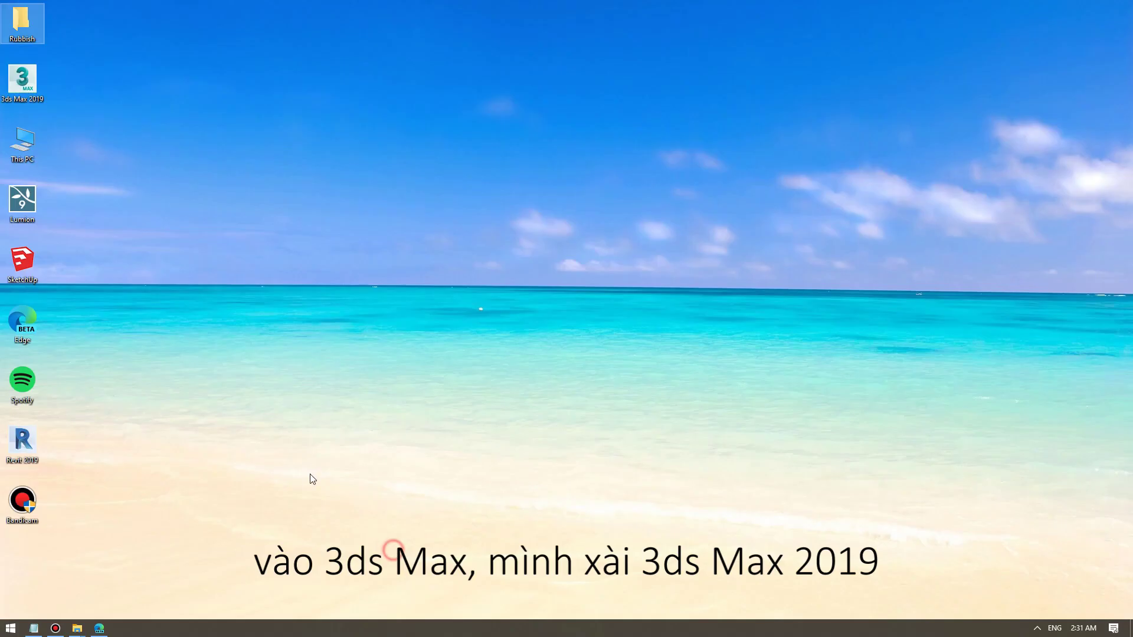
left_click(30, 82)
right_click(30, 81)
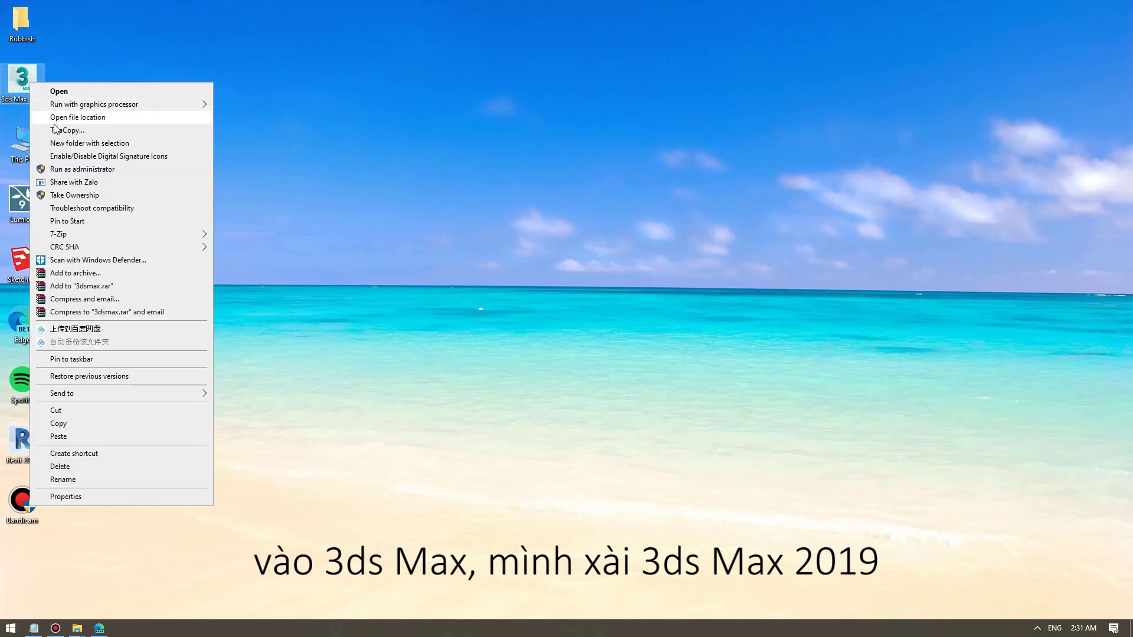
left_click(70, 172)
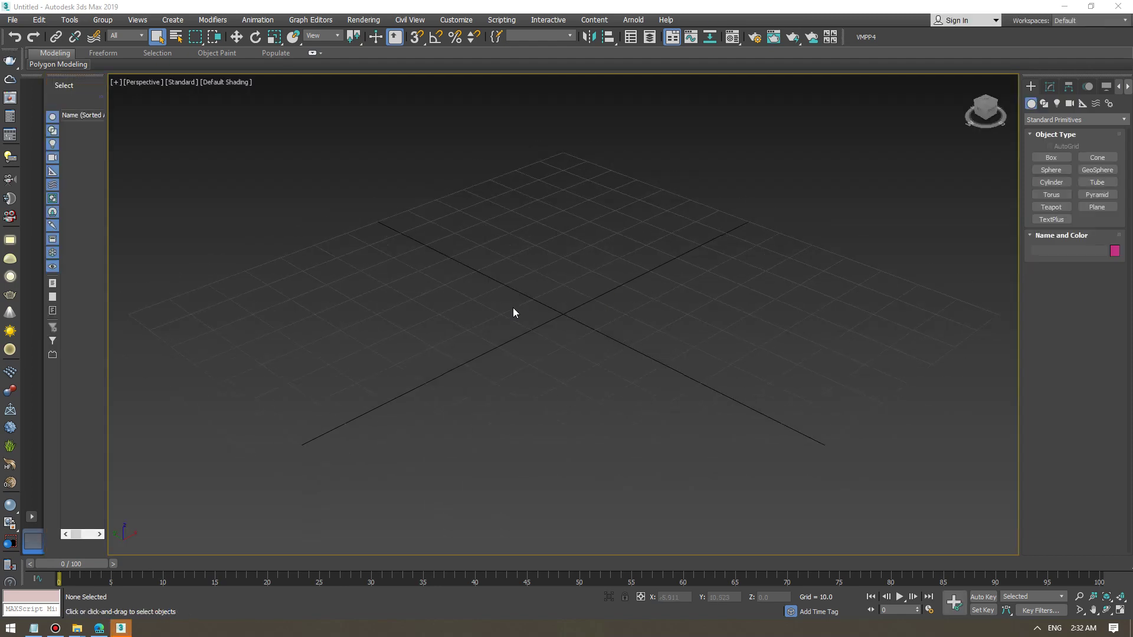
left_click(513, 308)
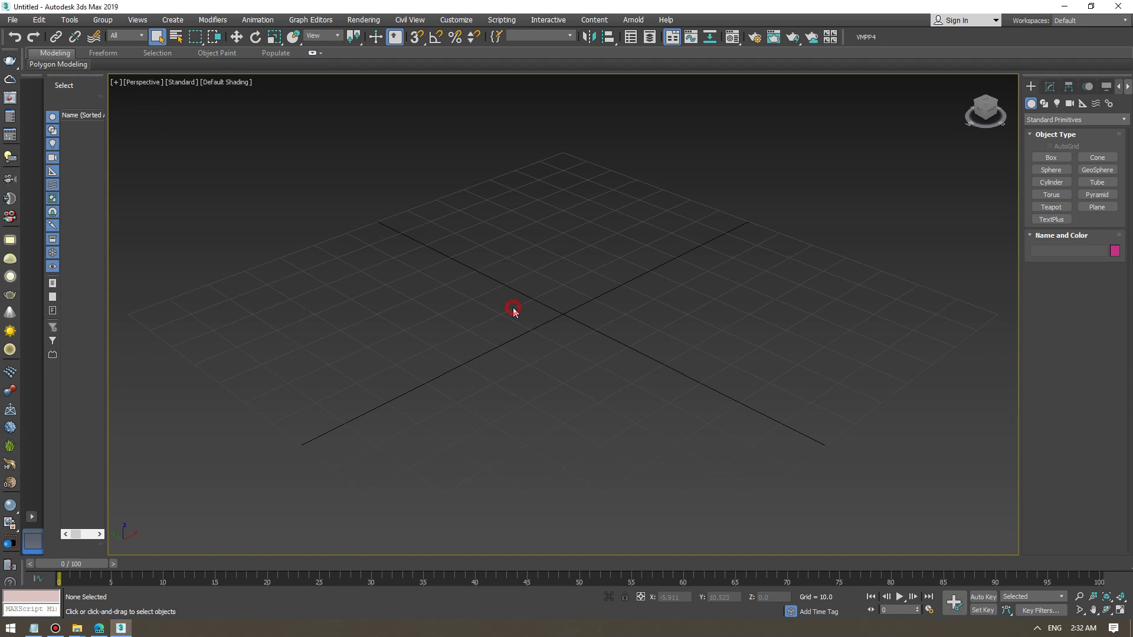
- Delete the old VMPP4 launcher button from the main toolbar
right_click(865, 37)
left_click(873, 58)
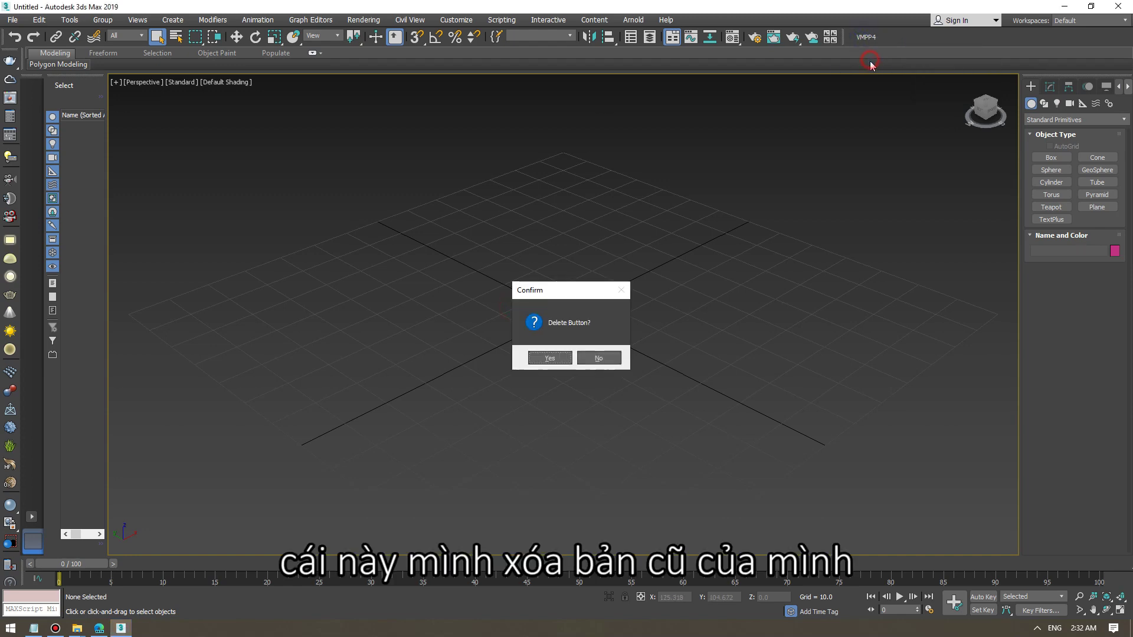
left_click(548, 358)
- In Customize User Interface Toolbars, drag VMPP4 from the Siger Studio category onto the main toolbar
left_click(457, 20)
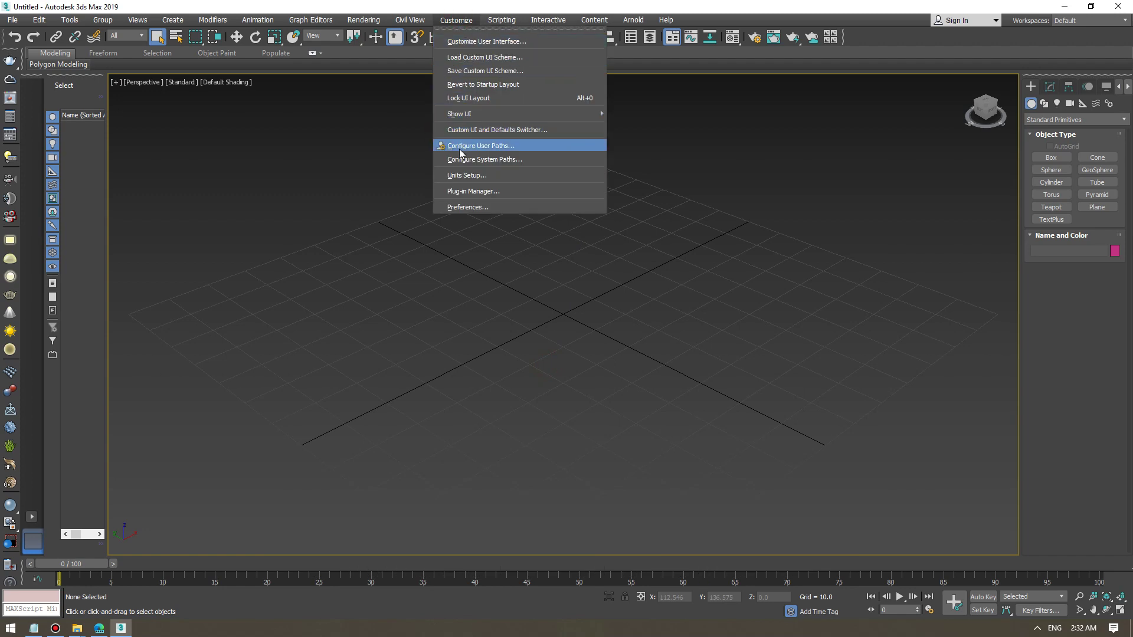
left_click(468, 42)
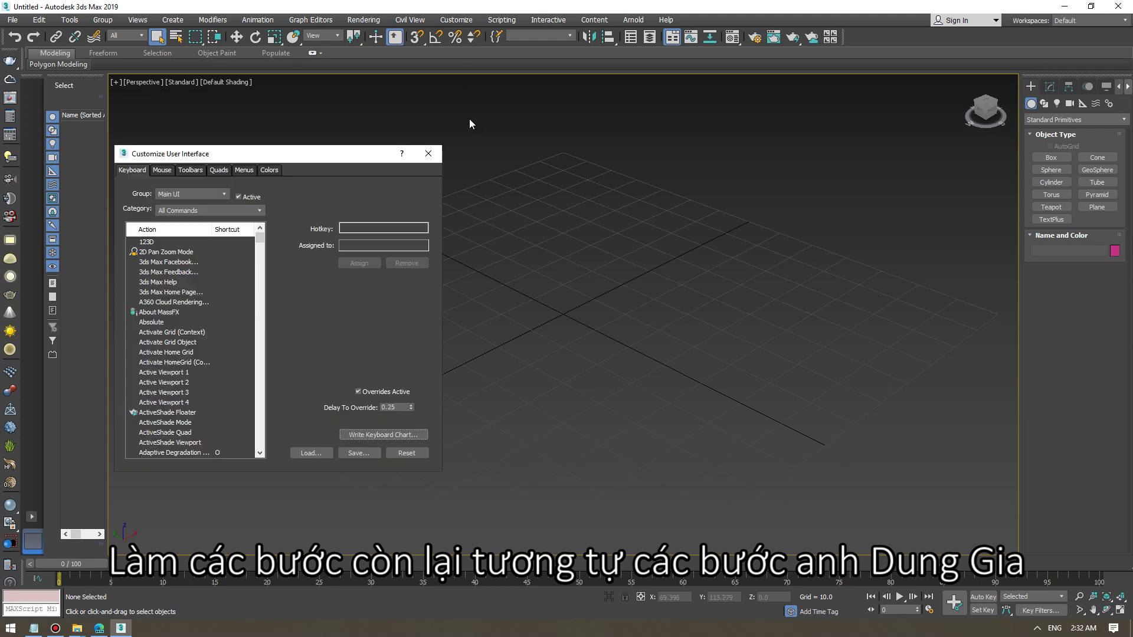
left_click(194, 174)
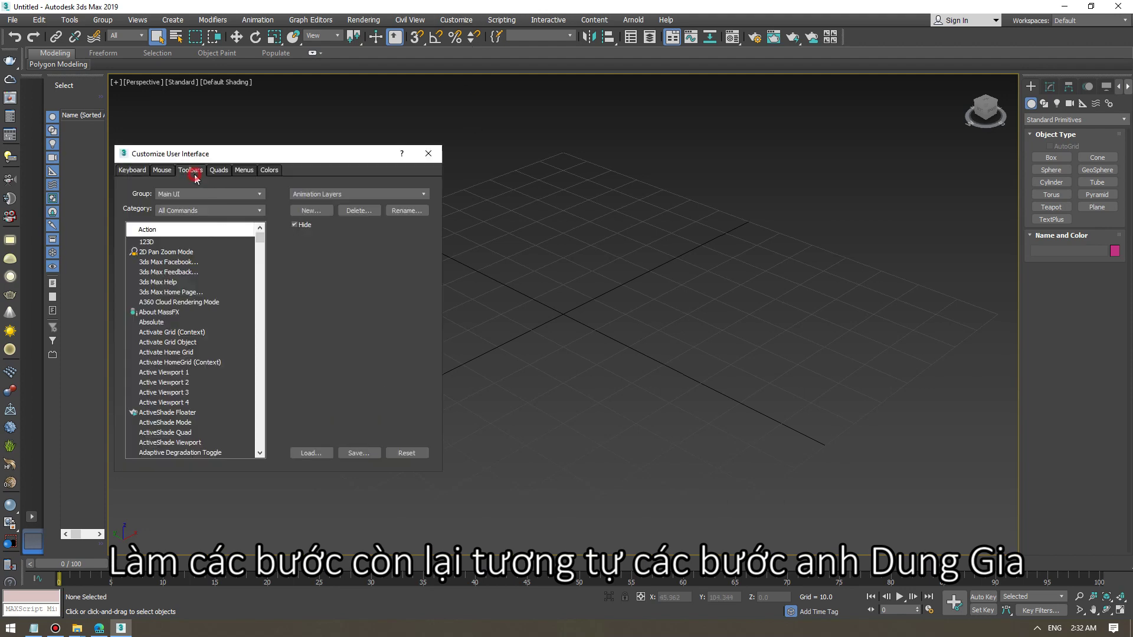
scroll(145, 358, "down", 4)
left_click(209, 210)
scroll(219, 357, "down", 4)
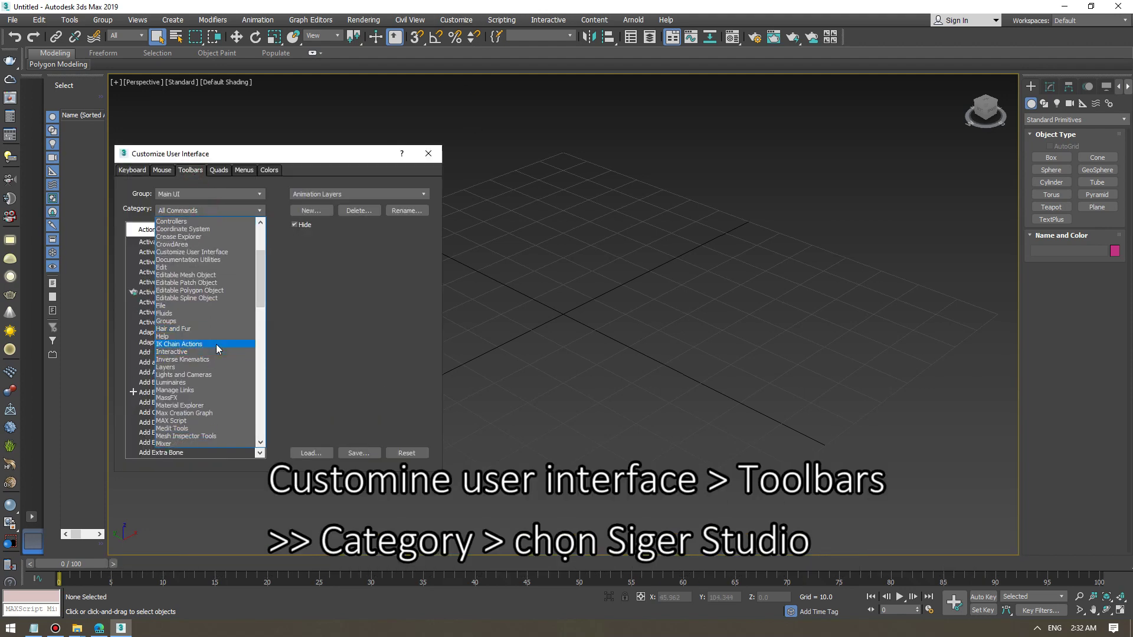
scroll(219, 357, "down", 4)
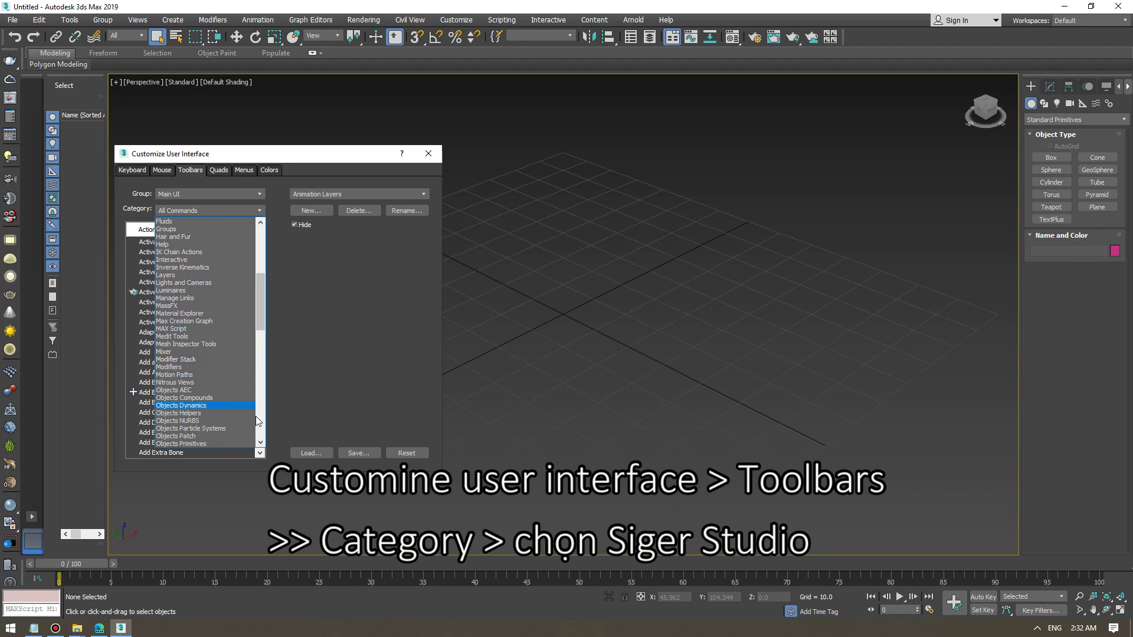
scroll(195, 340, "down", 4)
scroll(194, 341, "down", 5)
scroll(193, 337, "down", 2)
scroll(194, 337, "down", 1)
scroll(193, 337, "down", 1)
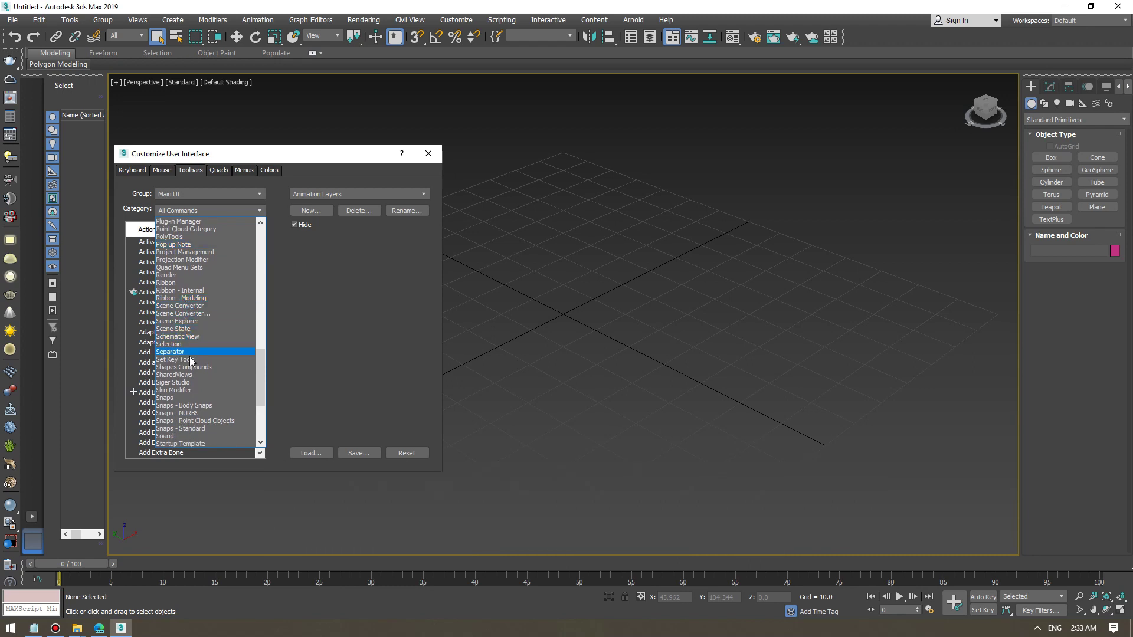
left_click(178, 383)
mouse_move(165, 243)
left_mouse_down()
mouse_move(628, 153)
mouse_move(851, 37)
left_mouse_up()
left_click(428, 153)
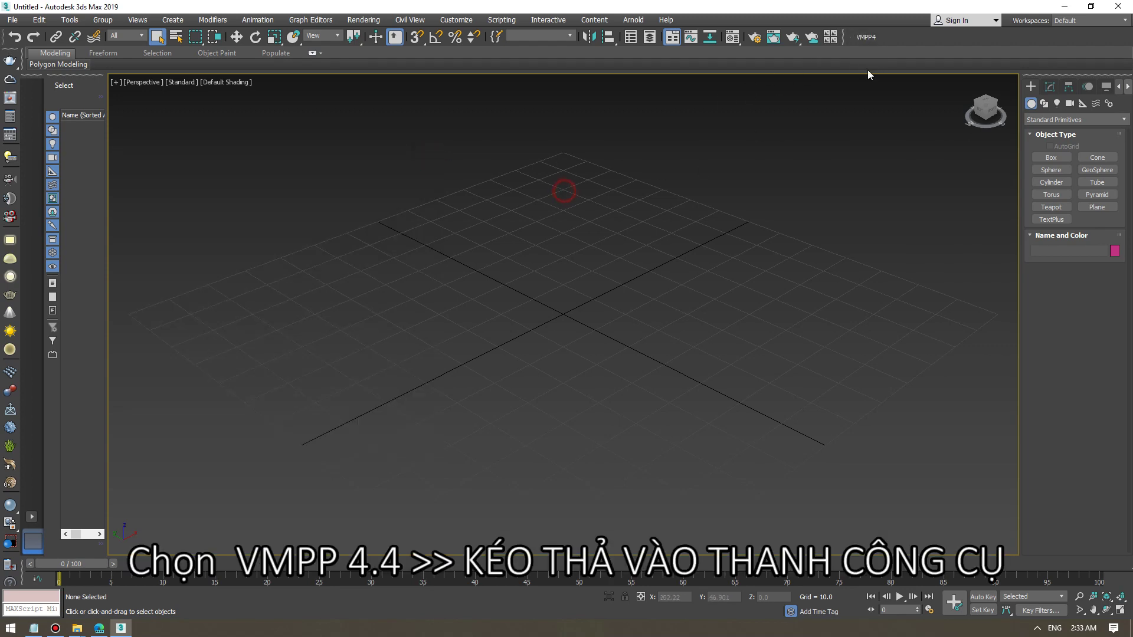
- Launch VMPP4 and browse the CONCRETE Floor Polished, Level 3 and Concrete Wall presets
left_click(868, 39)
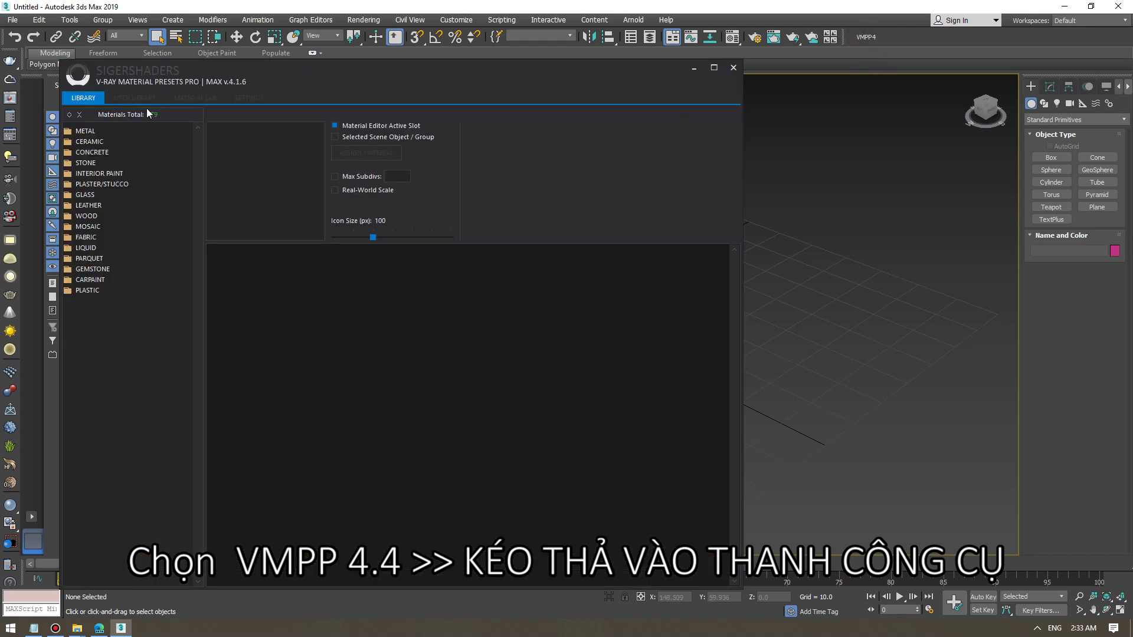
left_click(93, 153)
left_click(100, 172)
left_click(107, 188)
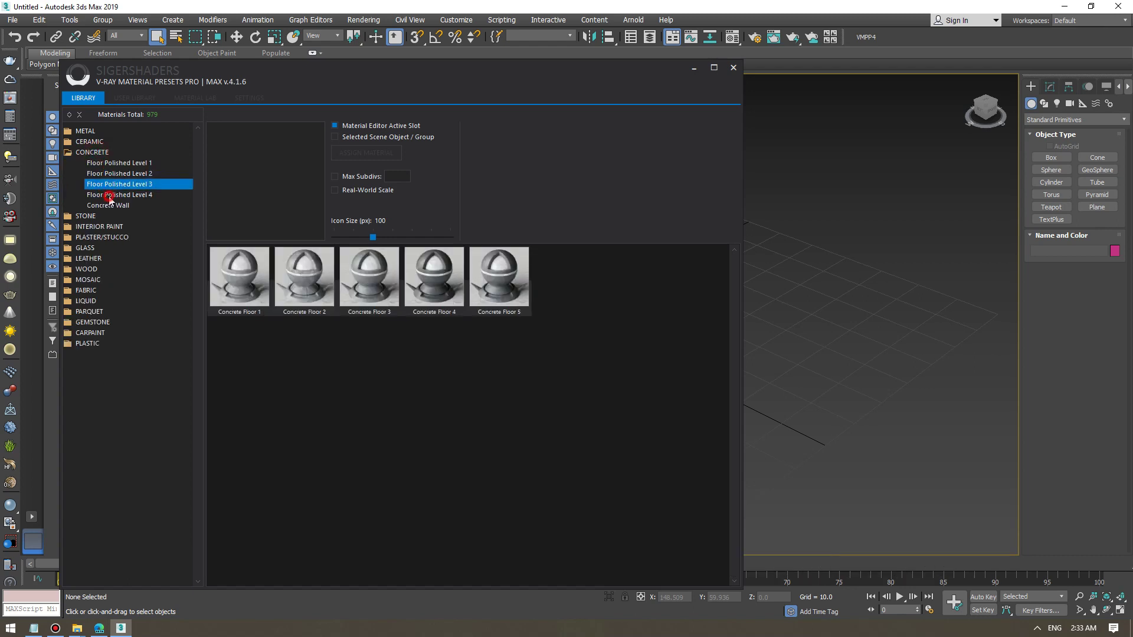
left_click(112, 205)
- Browse the GLASS Architectural and WOOD Various Species, Matt and Oak presets, then view Material Lab
left_click(86, 248)
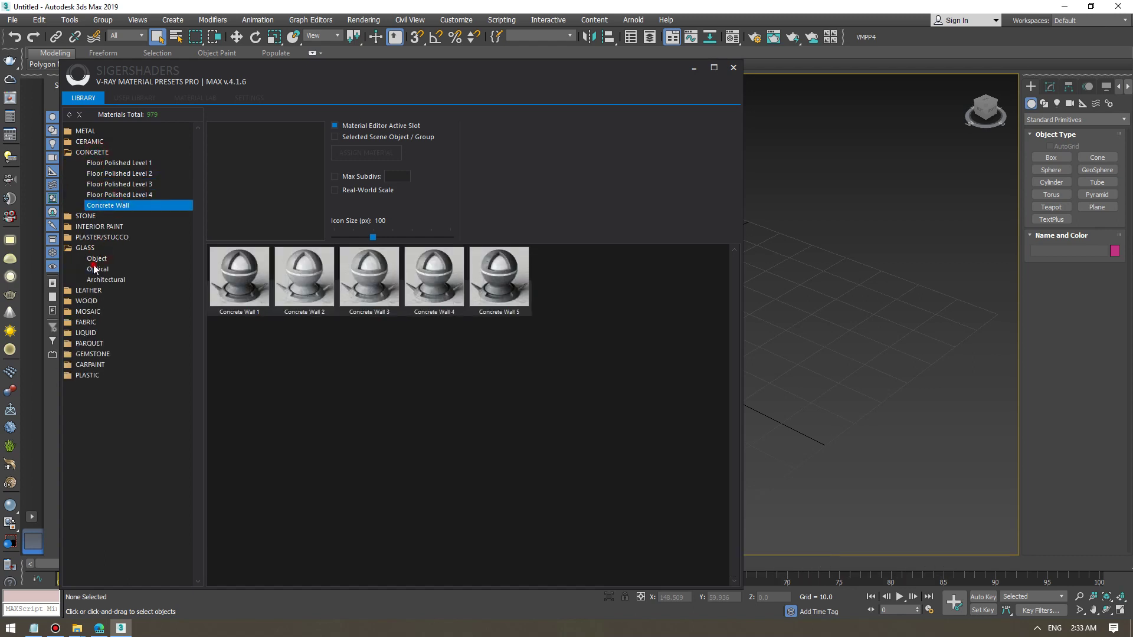
left_click(96, 269)
left_click(84, 301)
left_click(94, 323)
left_click(109, 354)
left_click(118, 323)
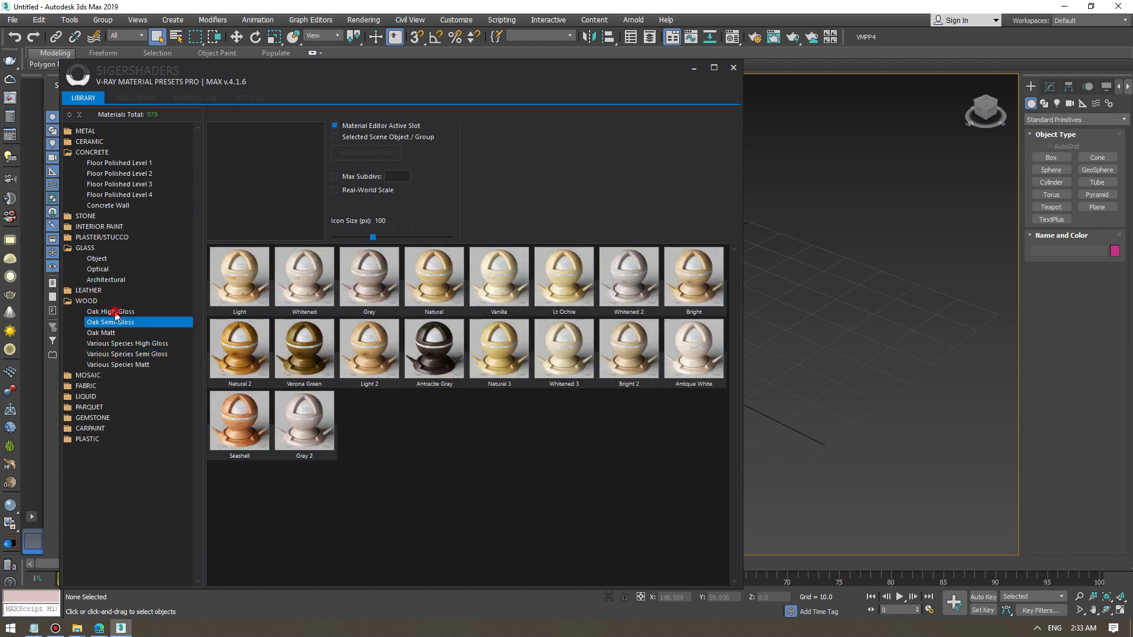
left_click(145, 99)
left_click(195, 98)
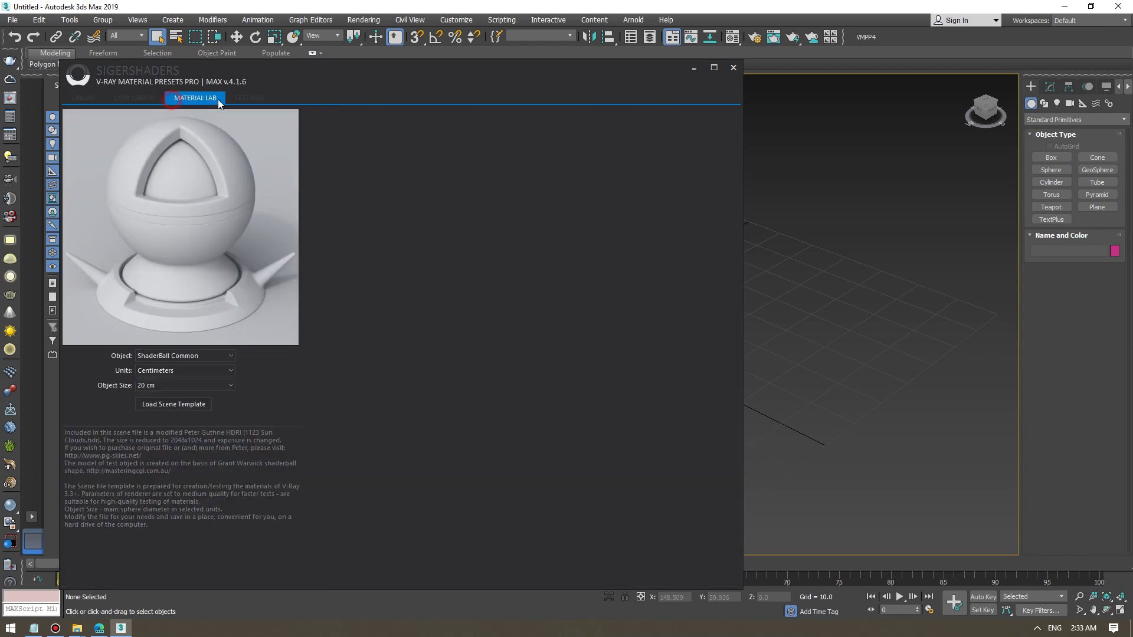
- In VMPP Settings, set the Maps Directory to D:\VMPP 4.4_2\maps4\
left_click(231, 99)
left_click(288, 142)
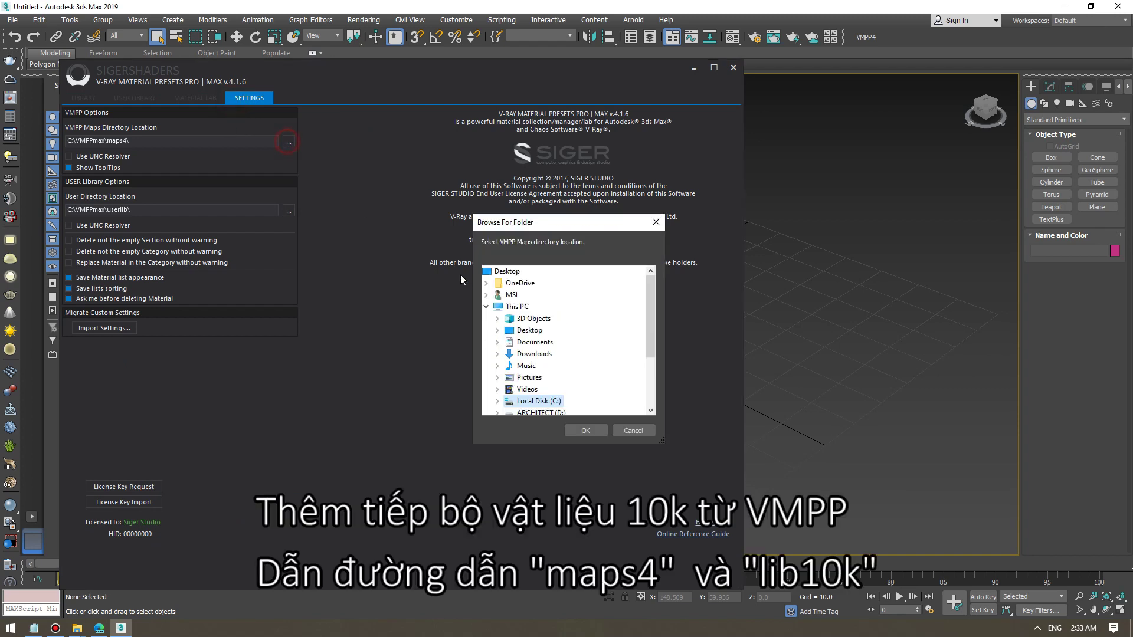
scroll(543, 354, "down", 3)
double_click(545, 366)
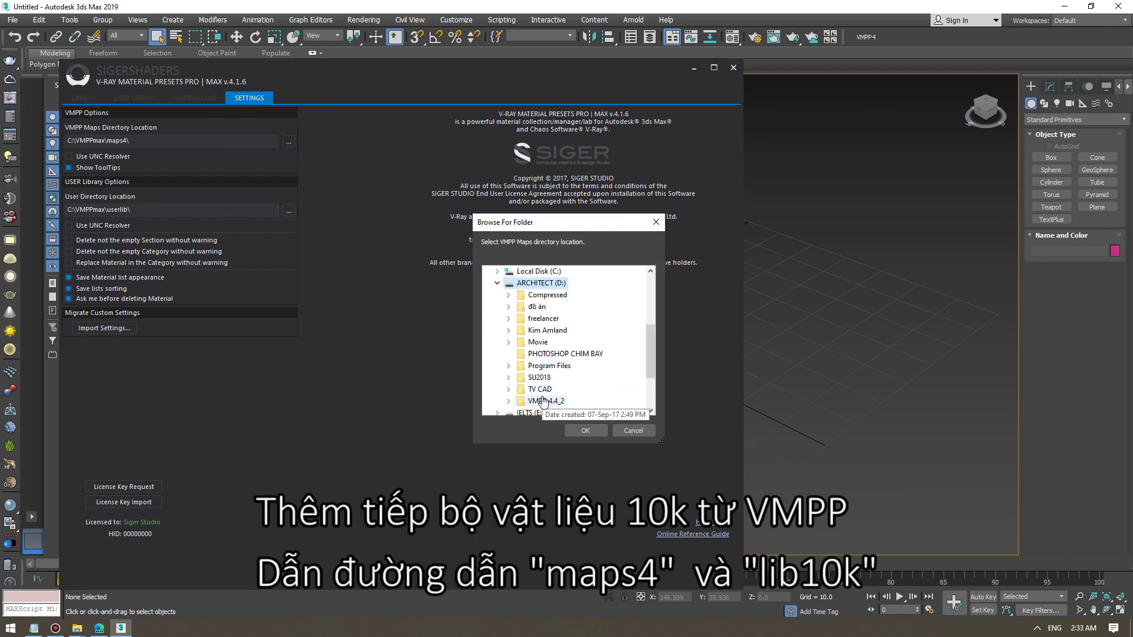
double_click(548, 365)
left_click(551, 366)
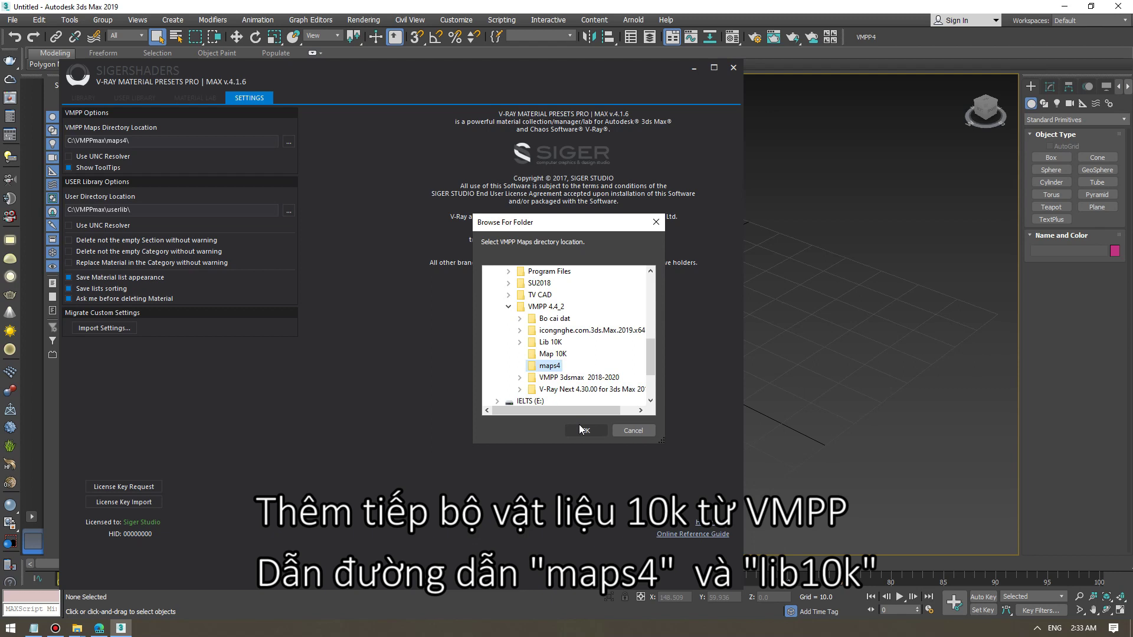
left_click(542, 366)
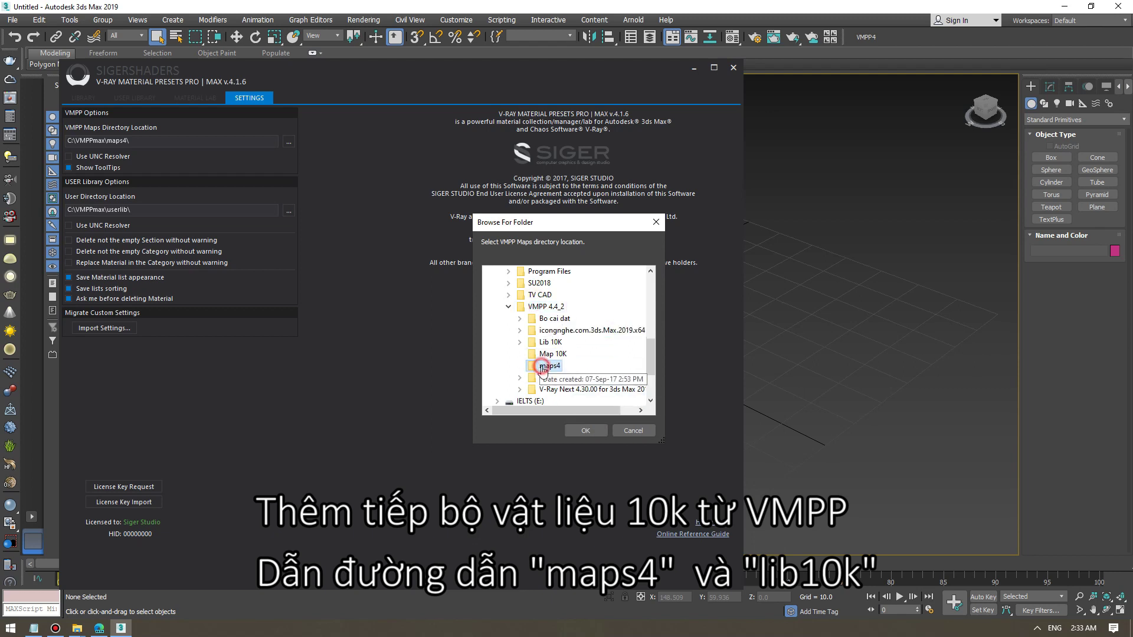
left_click(582, 431)
left_click(150, 145)
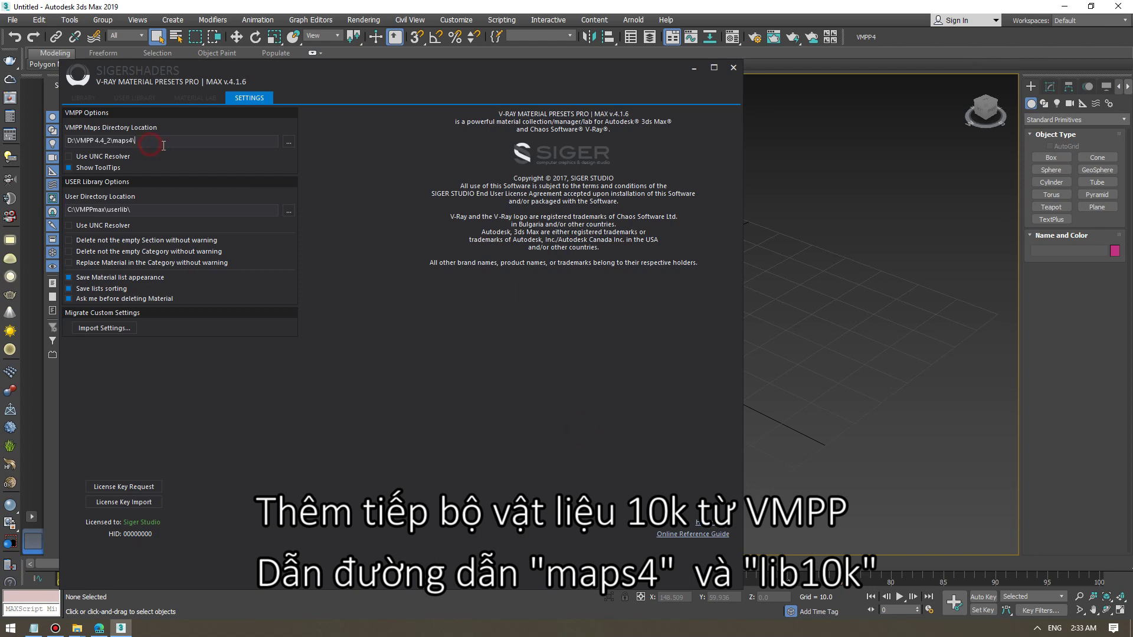
left_click(175, 143)
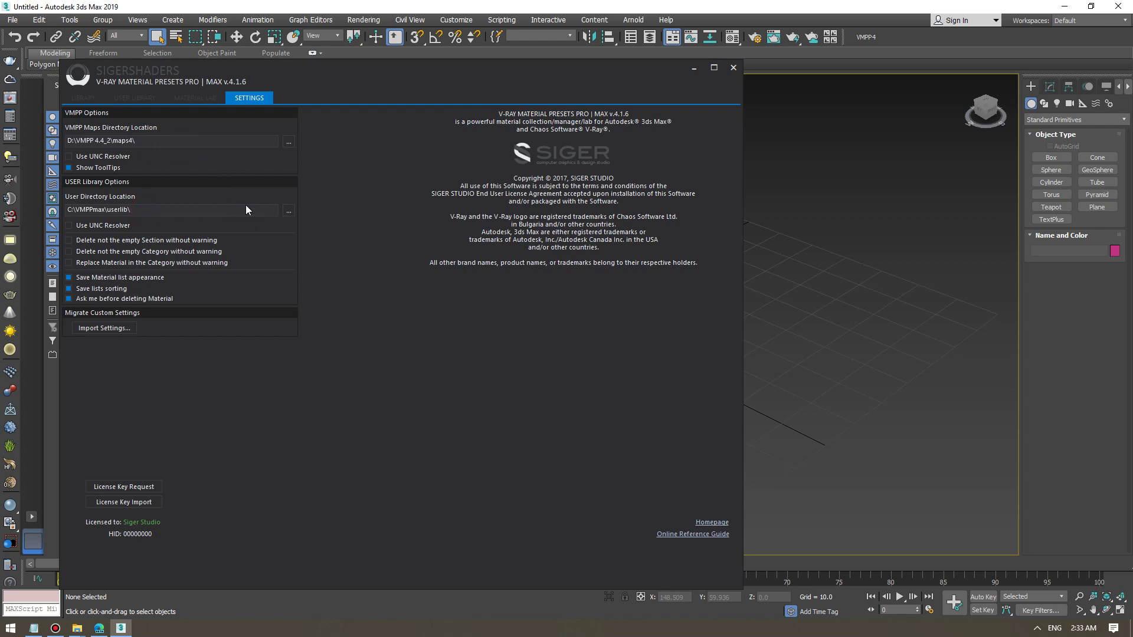
- Set the User Directory to D:\VMPP 4.4_2\Lib 10K\ and close VMPP
left_click(288, 211)
scroll(547, 365, "down", 3)
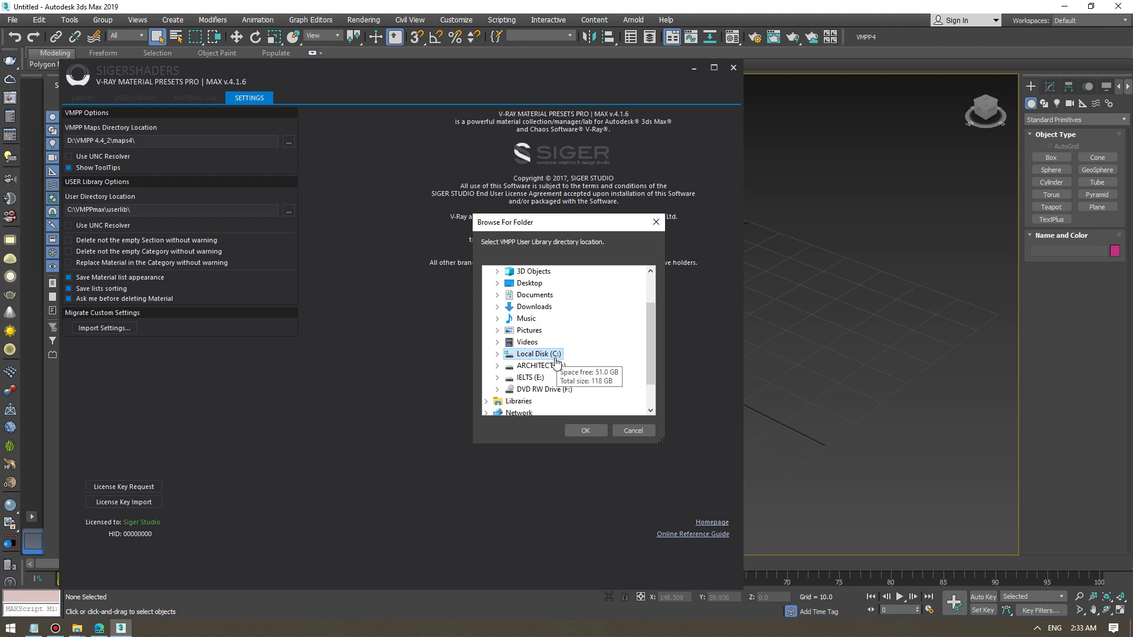
scroll(547, 366, "down", 3)
double_click(546, 354)
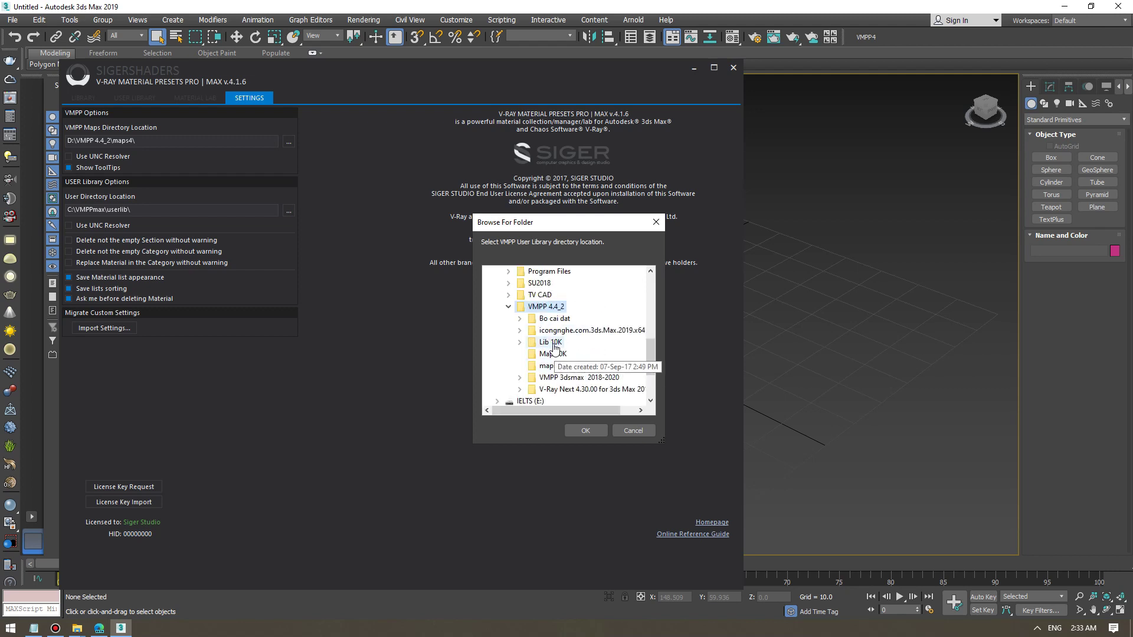
left_click(519, 343)
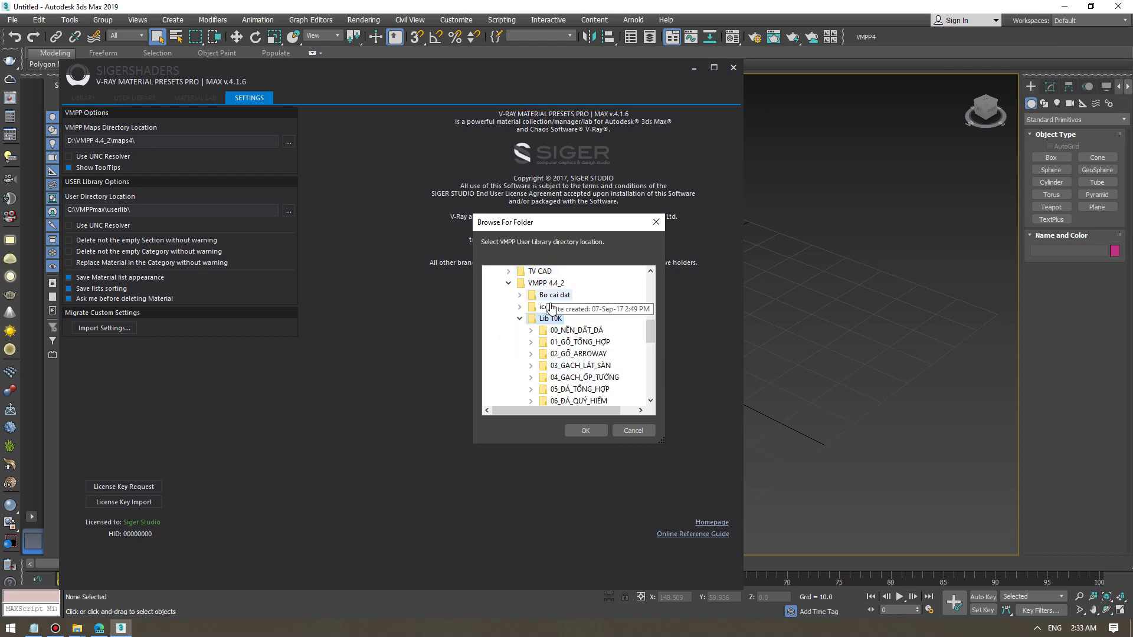
scroll(546, 295, "up", 2)
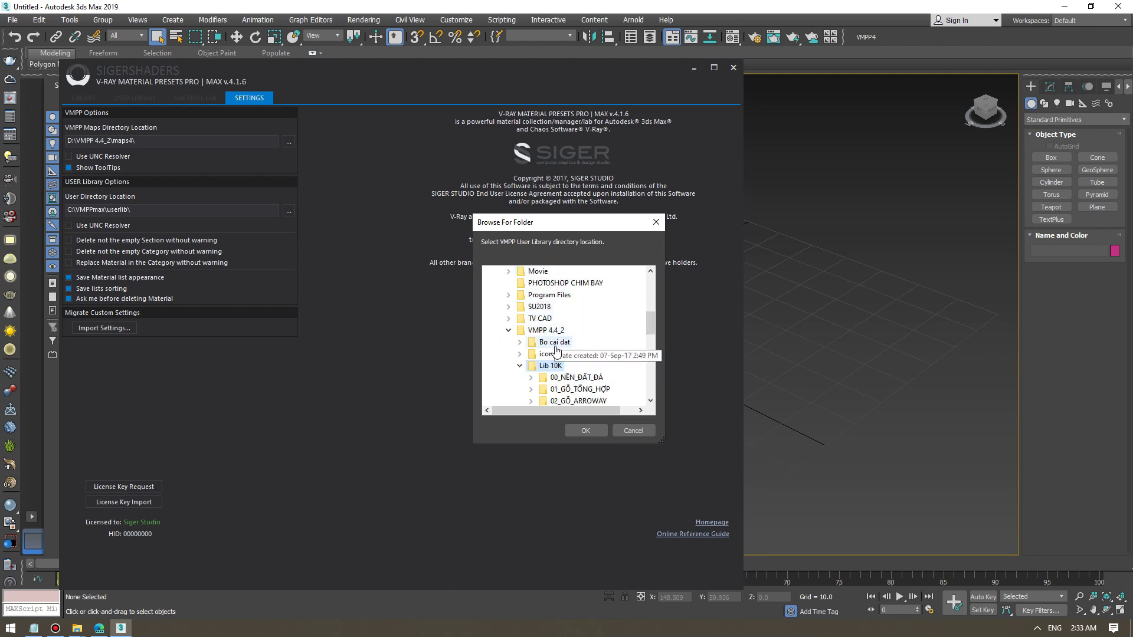
left_click(581, 431)
left_click(208, 102)
left_click(733, 68)
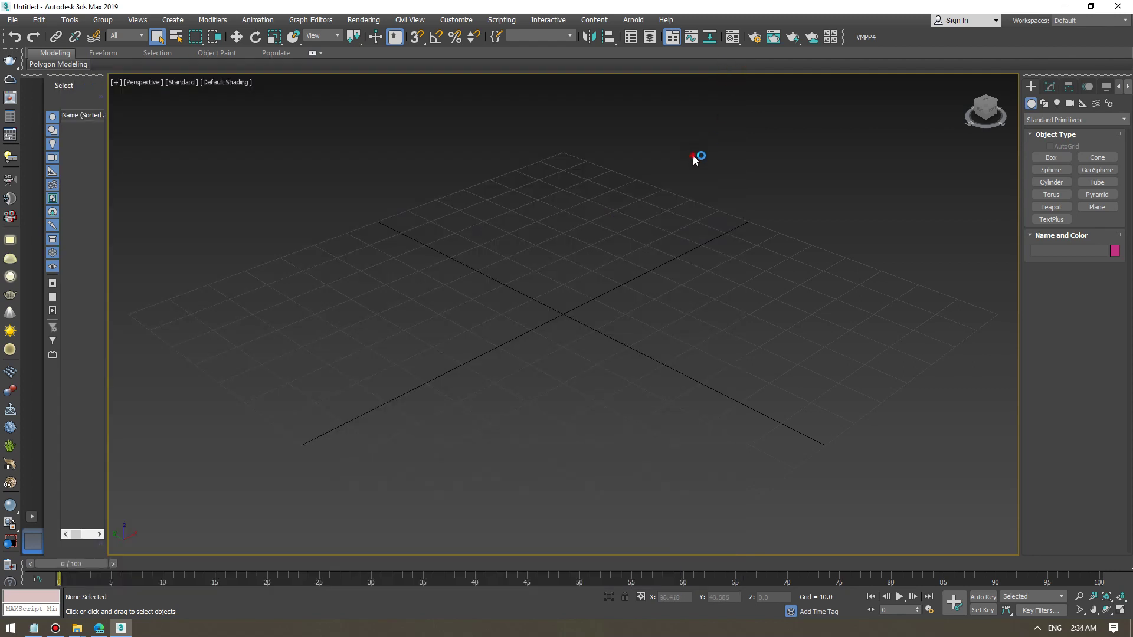
- In Configure User Paths External Files, remove the existing Map 10K entry
left_click(447, 23)
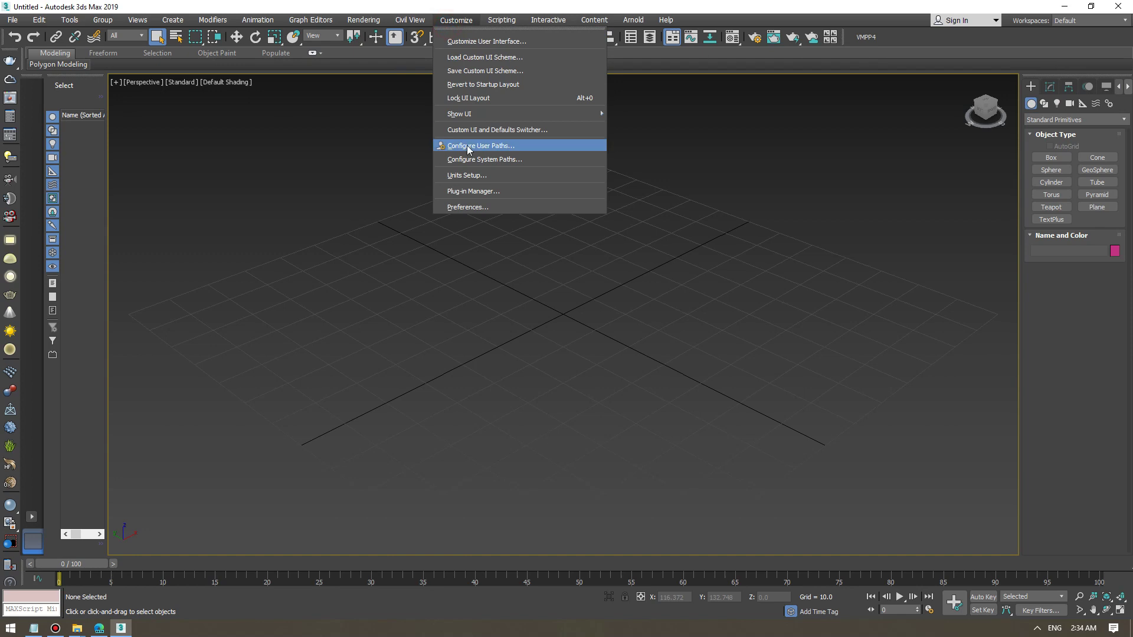
left_click(468, 151)
left_click(471, 222)
left_click(496, 323)
left_click(682, 263)
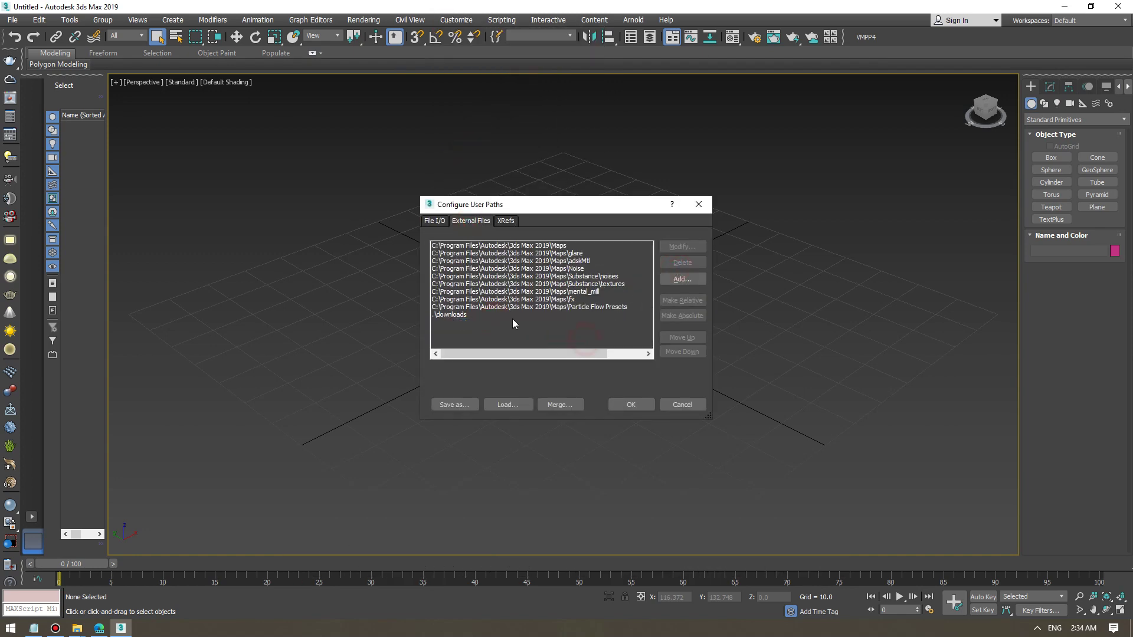
- Add D:\VMPP 4.4_2\Map 10K with subpaths as an external files path and confirm
left_click(667, 275)
left_click(71, 235)
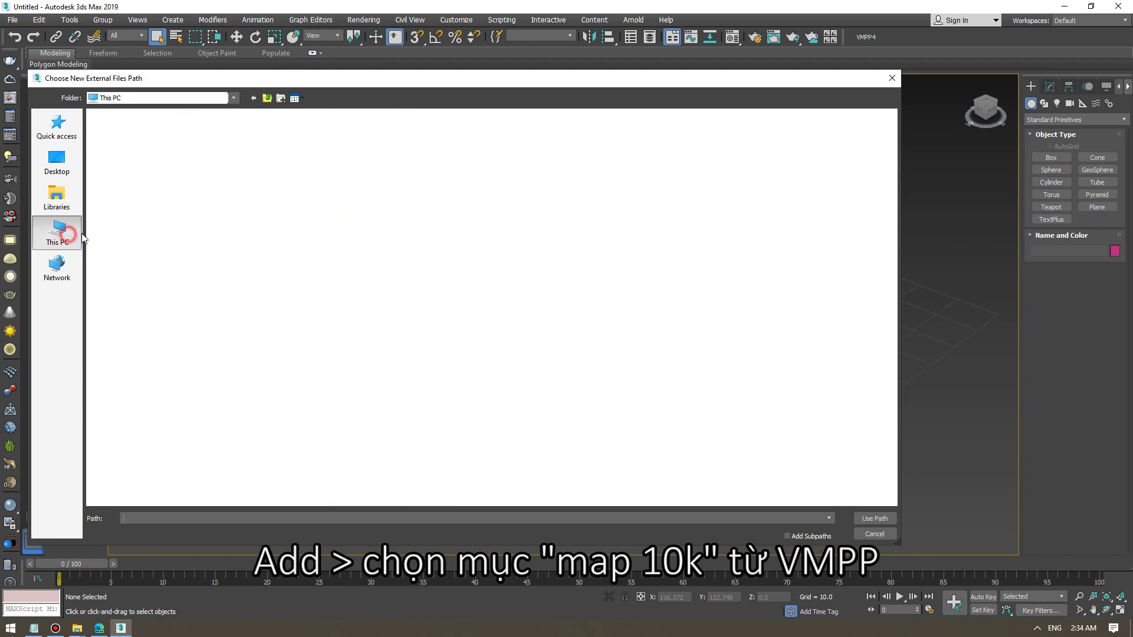
double_click(384, 217)
double_click(504, 140)
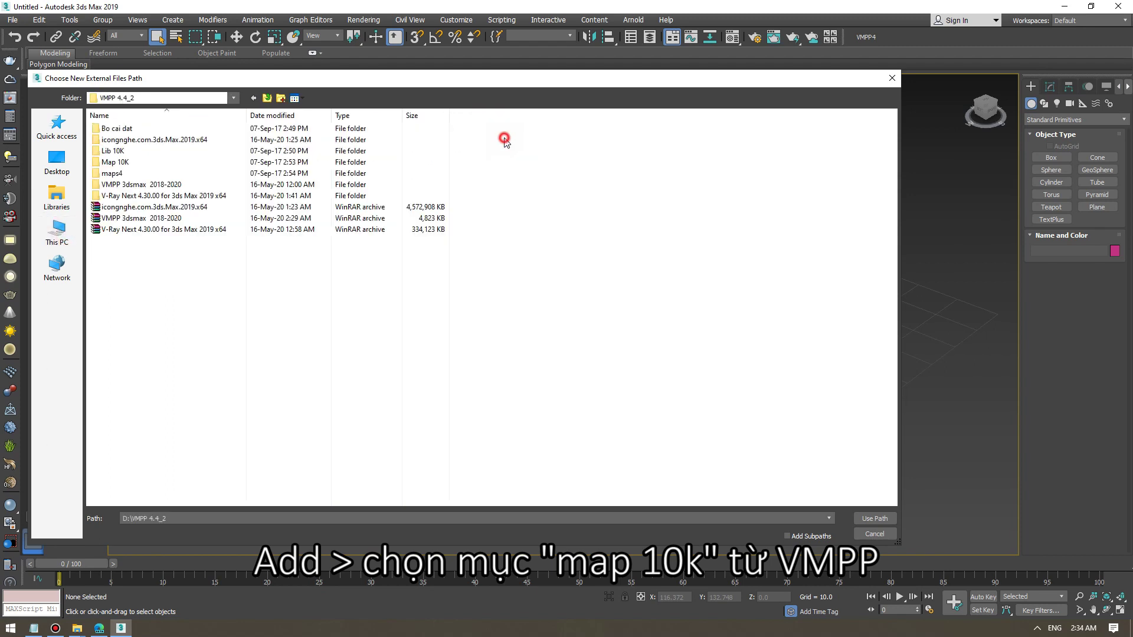
double_click(136, 161)
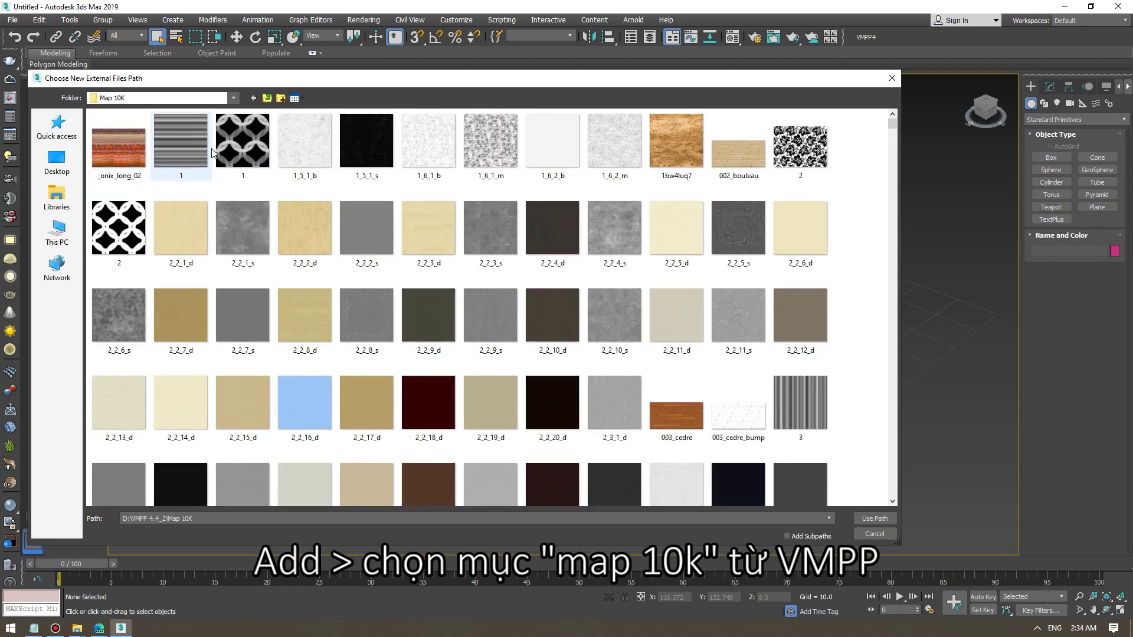
left_click(788, 536)
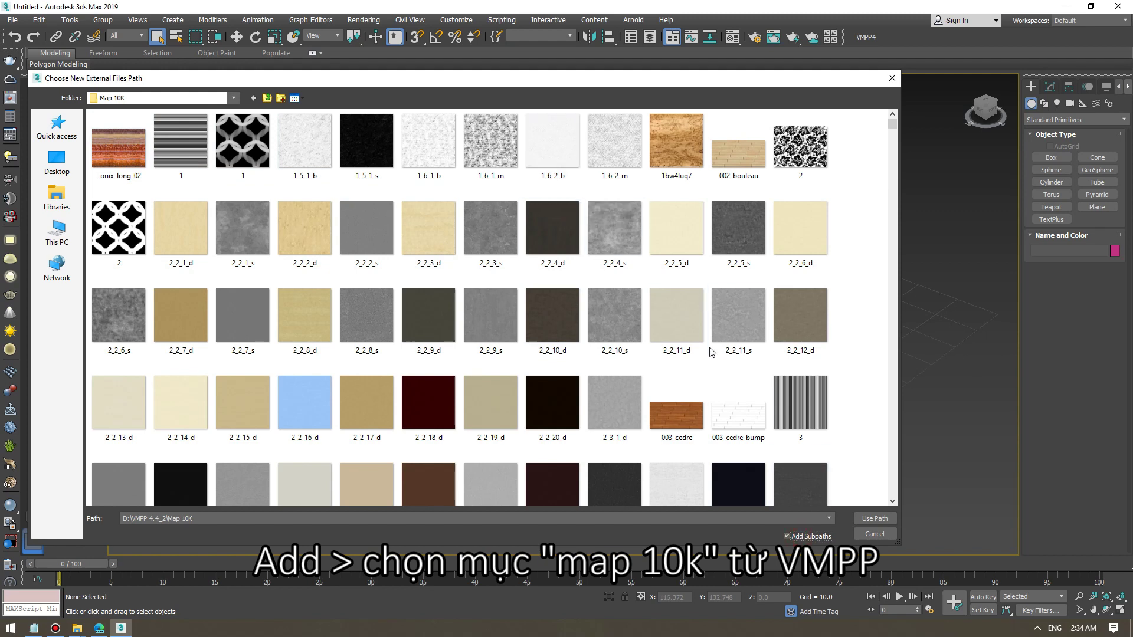
left_click(855, 518)
left_click(482, 336)
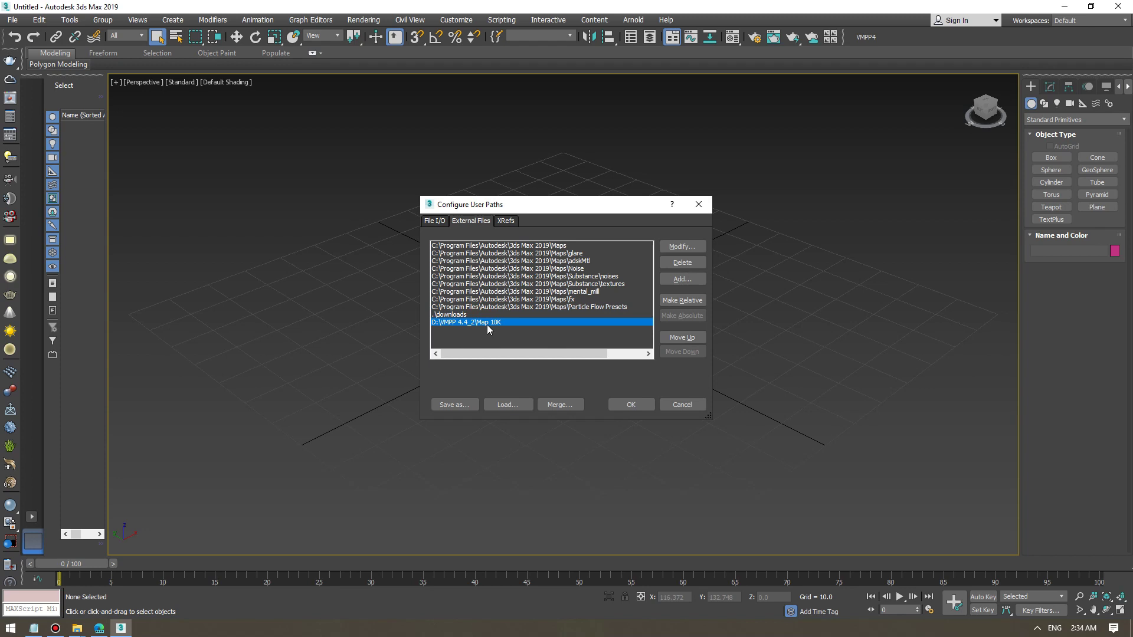
left_click(629, 406)
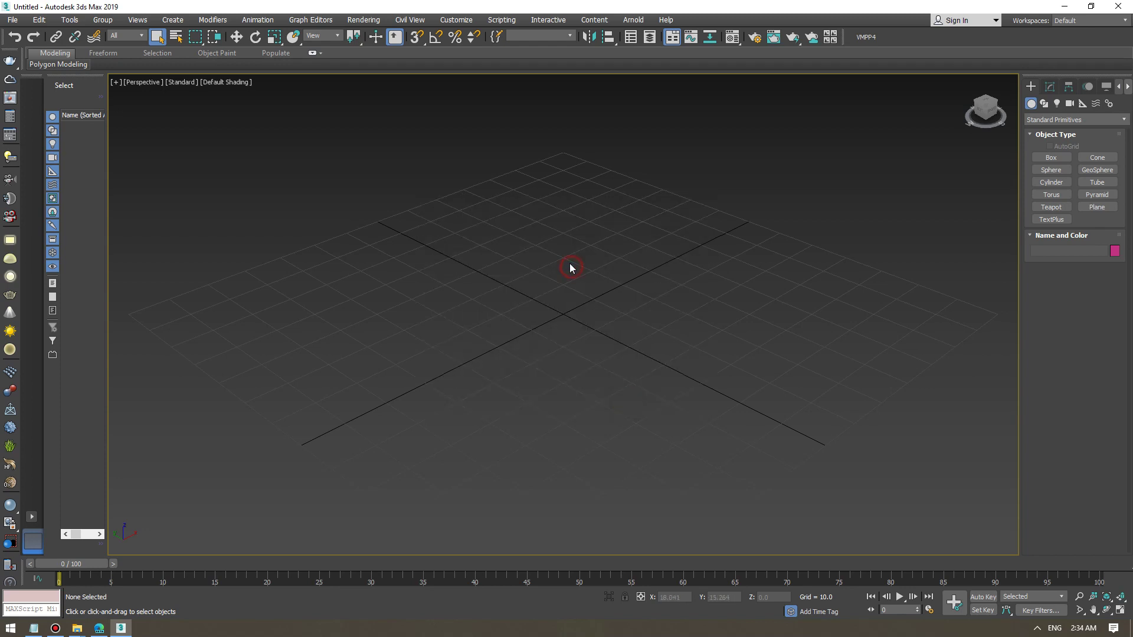
- Open the VMPP User Library at 03 GACH LÁT SÀN > ArchshaderV2Tiles
left_click(864, 36)
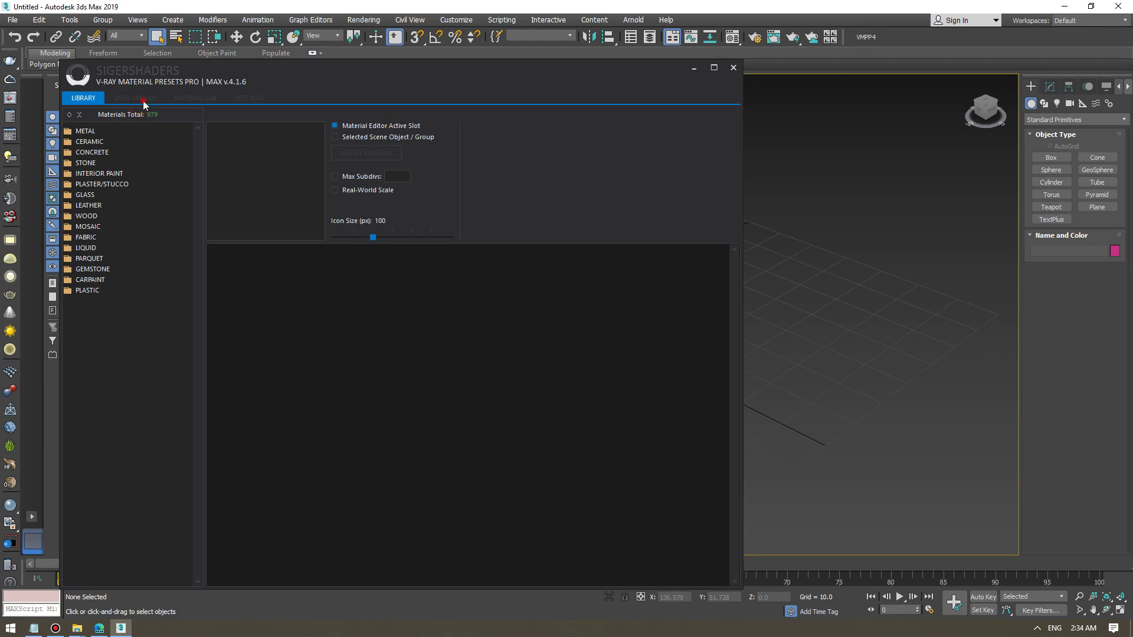
left_click(141, 99)
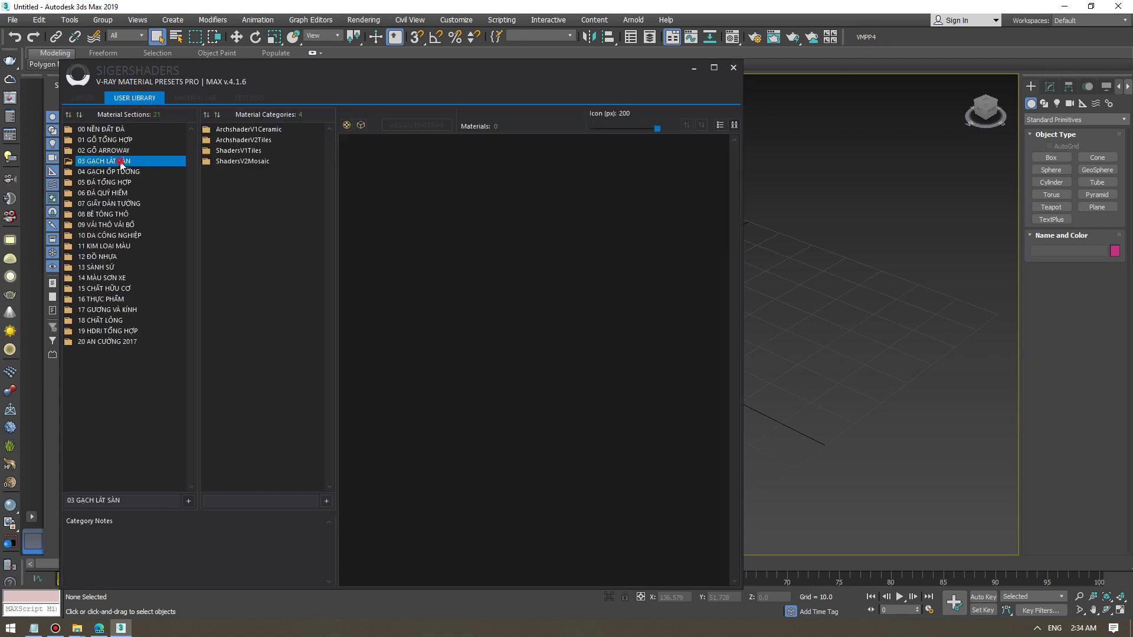
left_click(125, 163)
left_click(228, 143)
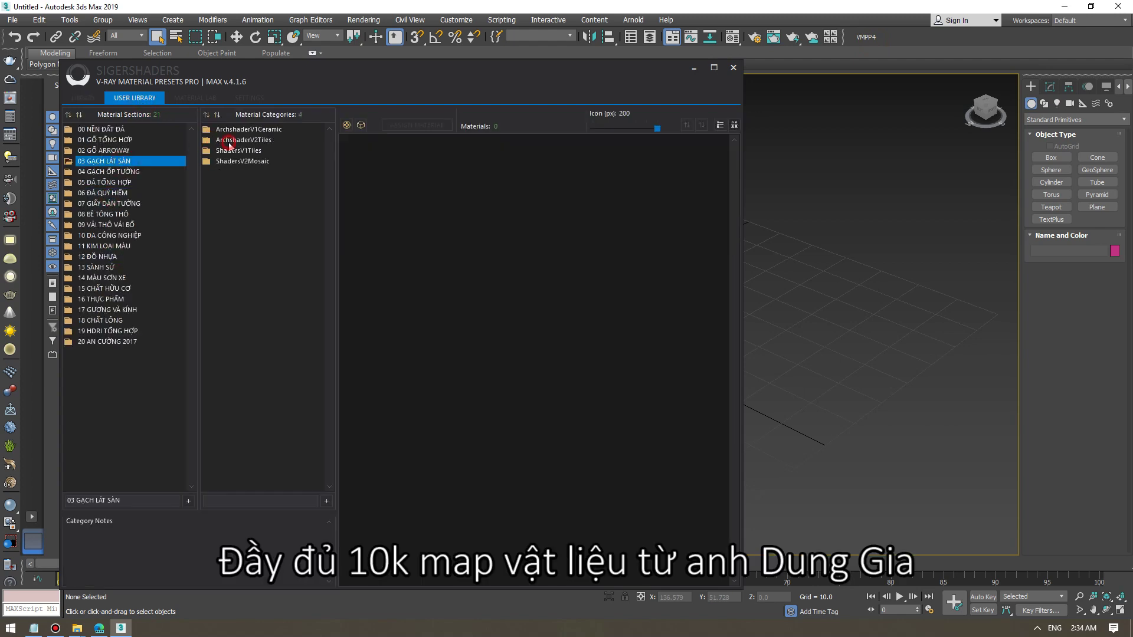
- Create a box primitive in the viewport
left_click(1051, 158)
left_click_drag(771, 357, 996, 277)
left_click(884, 240)
right_click(871, 265)
- Assign the tile_01 preset material to the box
left_click(852, 142)
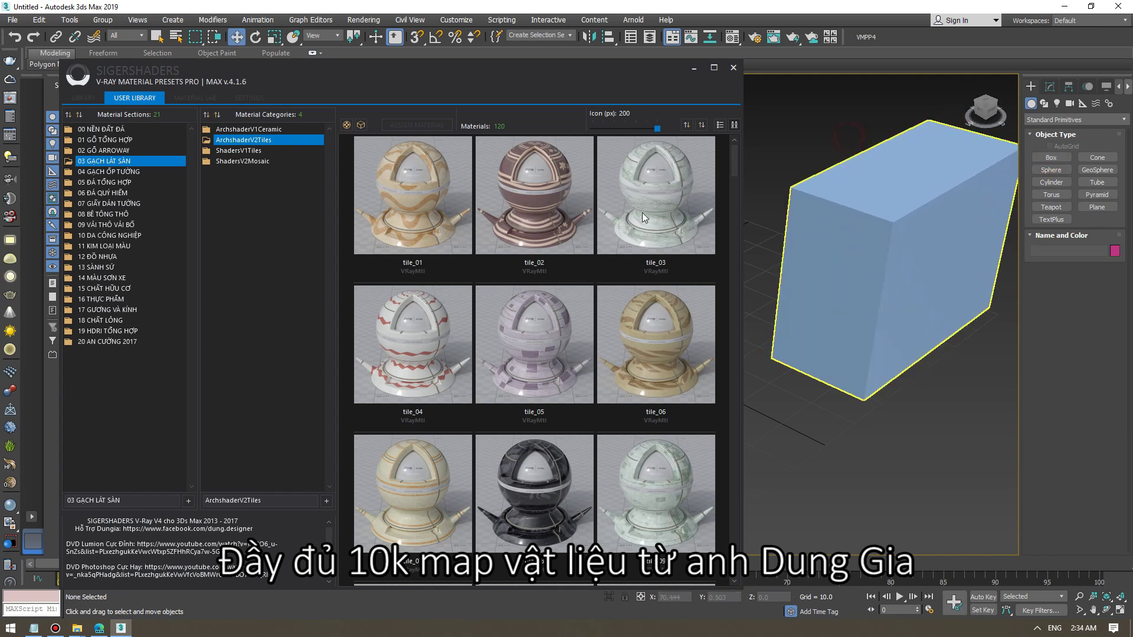
left_click(426, 192)
left_click(850, 225)
left_click(404, 124)
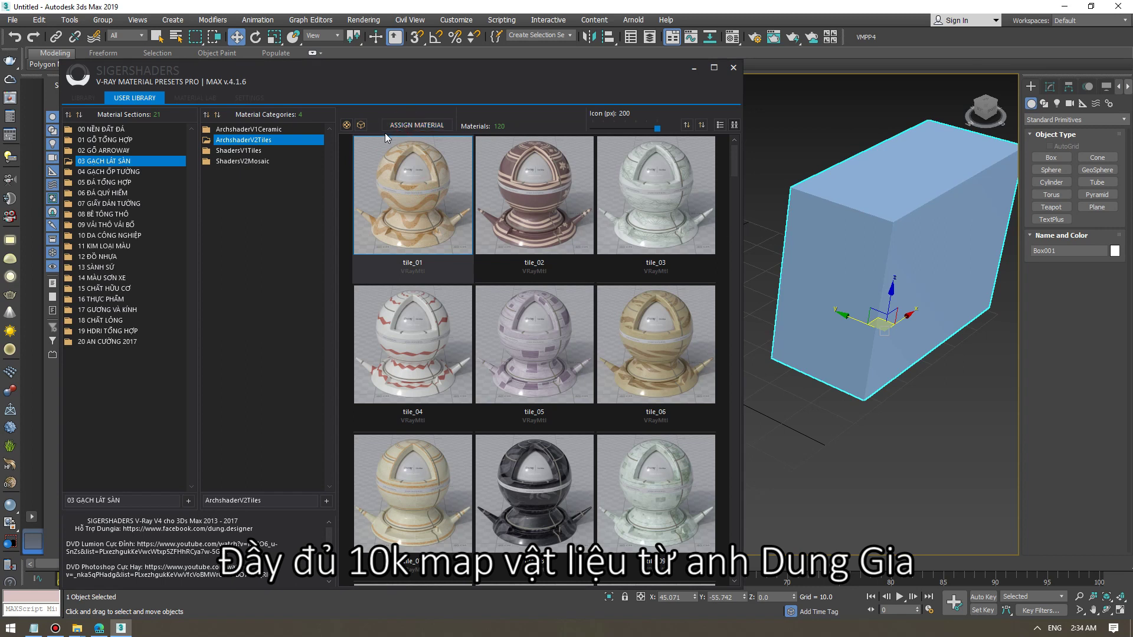
- Open the Material Editor and dismiss the renderer message
left_click(731, 37)
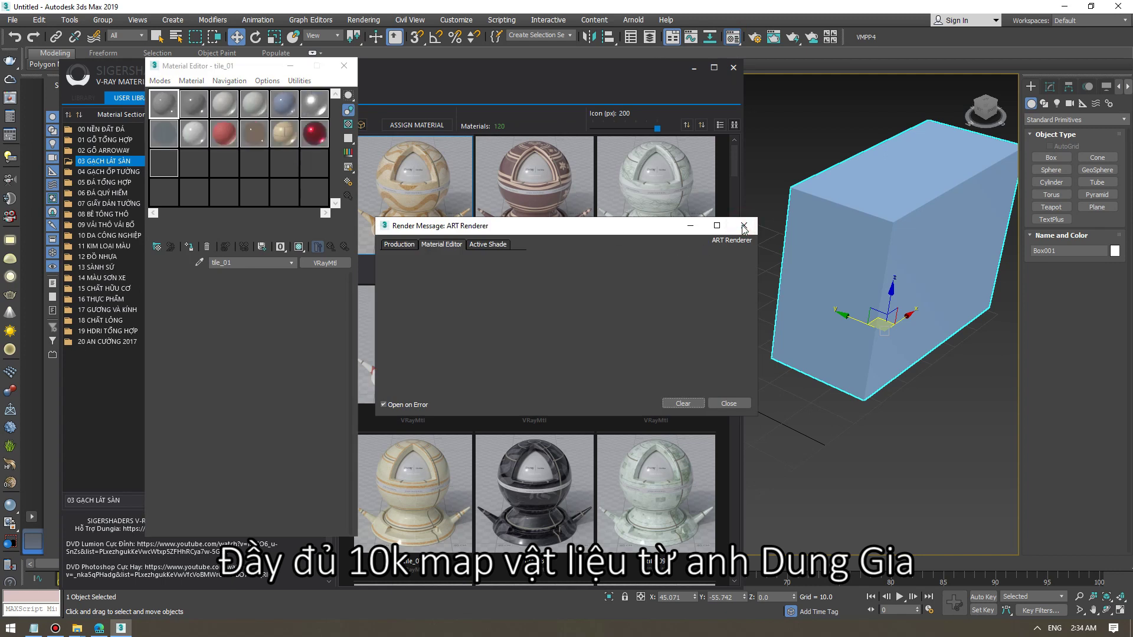
left_click(743, 226)
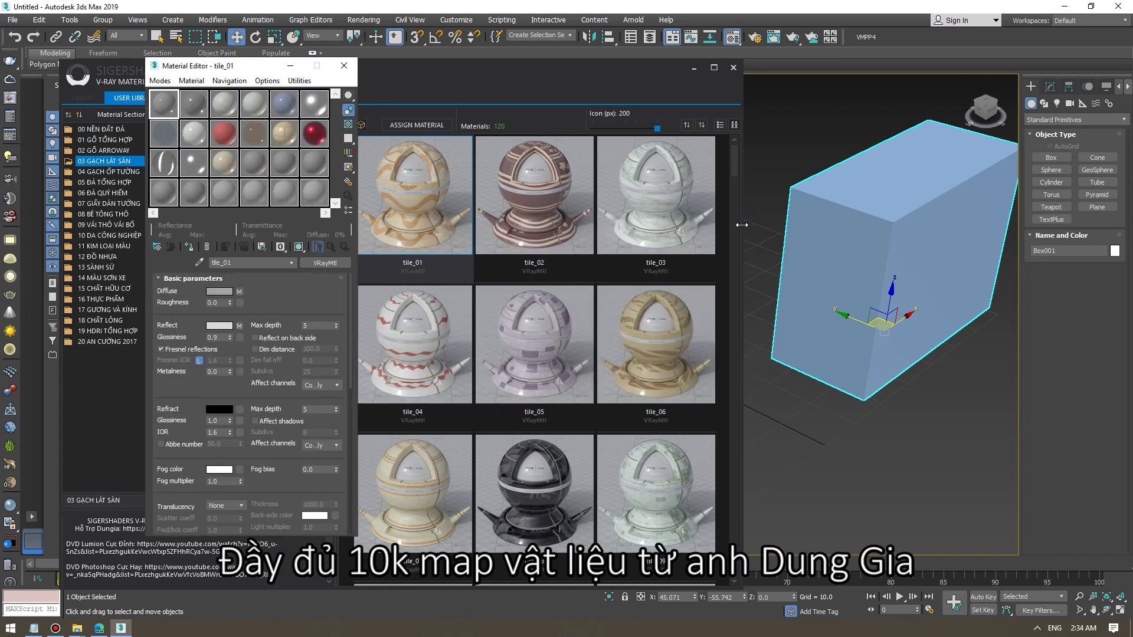
left_click(759, 168)
- Set the renderer to V-Ray Next, update 3 in Render Setup
key("F10")
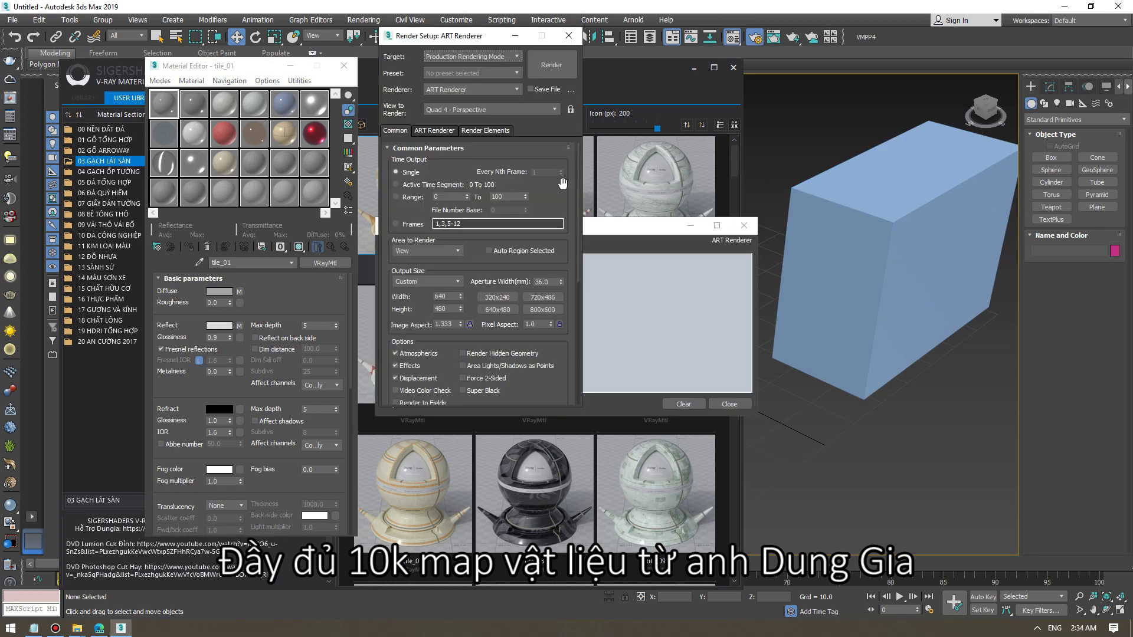
left_click(448, 90)
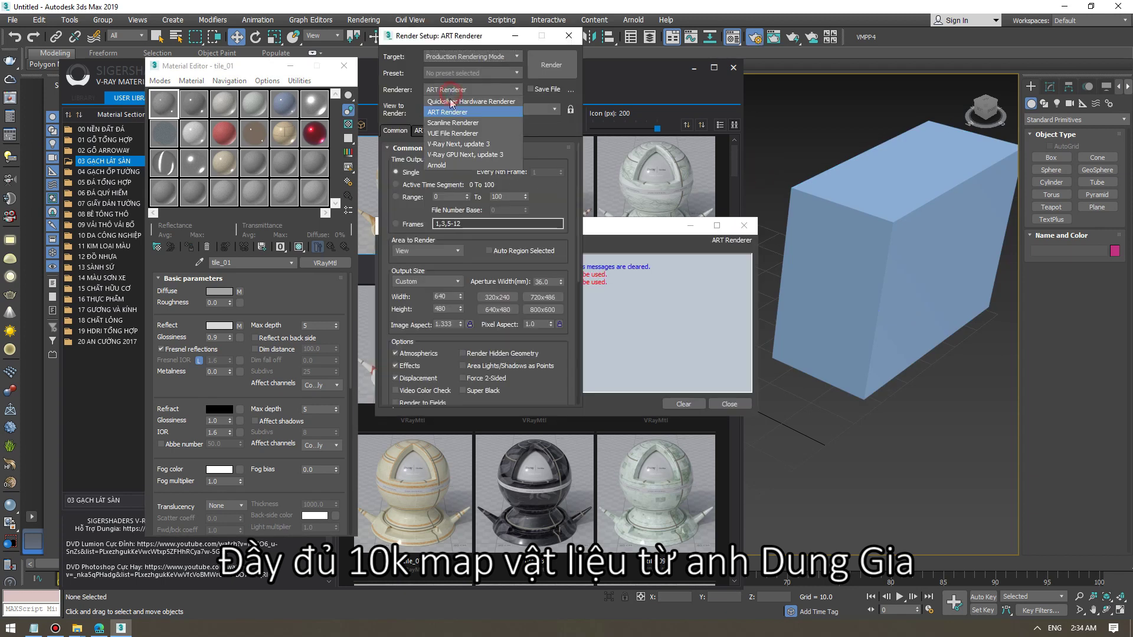
left_click(448, 146)
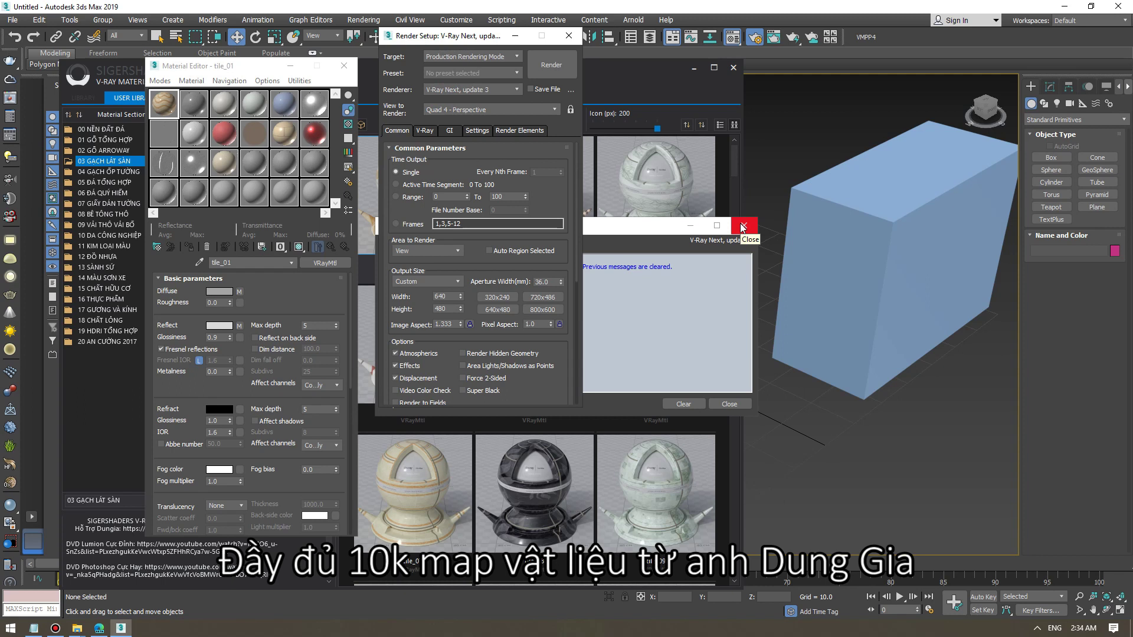
left_click(742, 225)
left_click(569, 36)
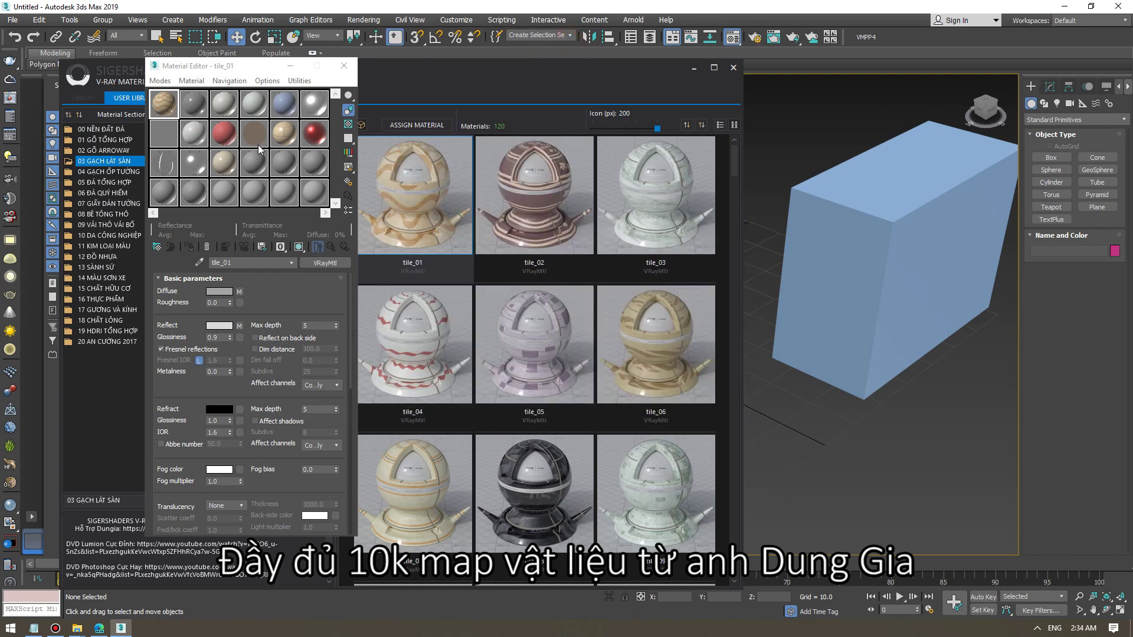
- Assign tile_01 to the box and show its shaded material in the viewport
key("ctrl+a")
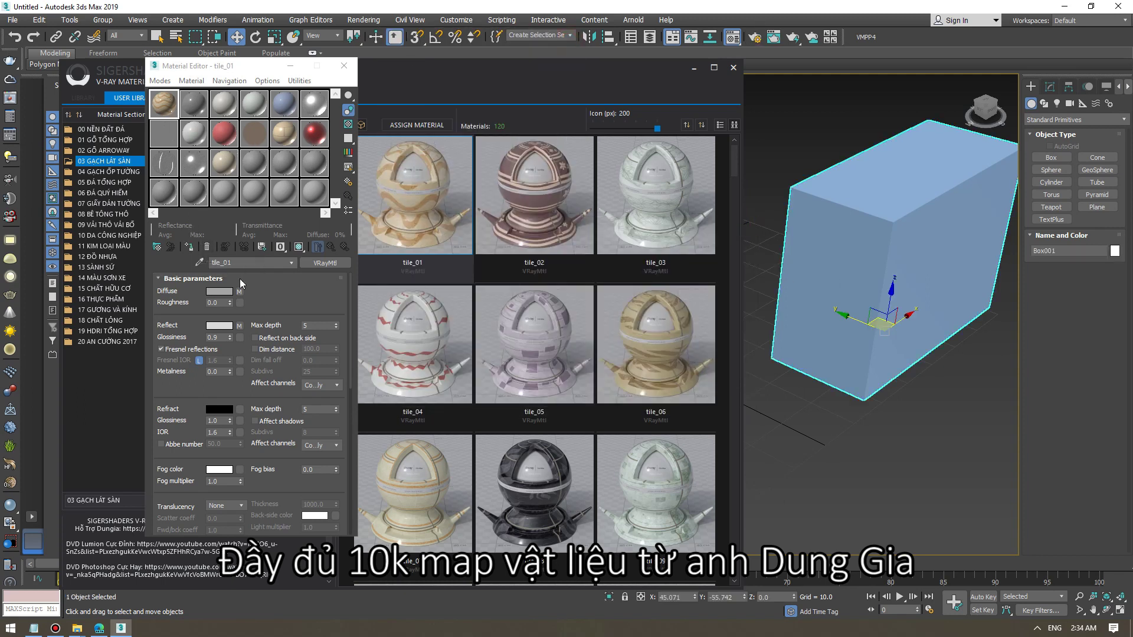
left_click(189, 247)
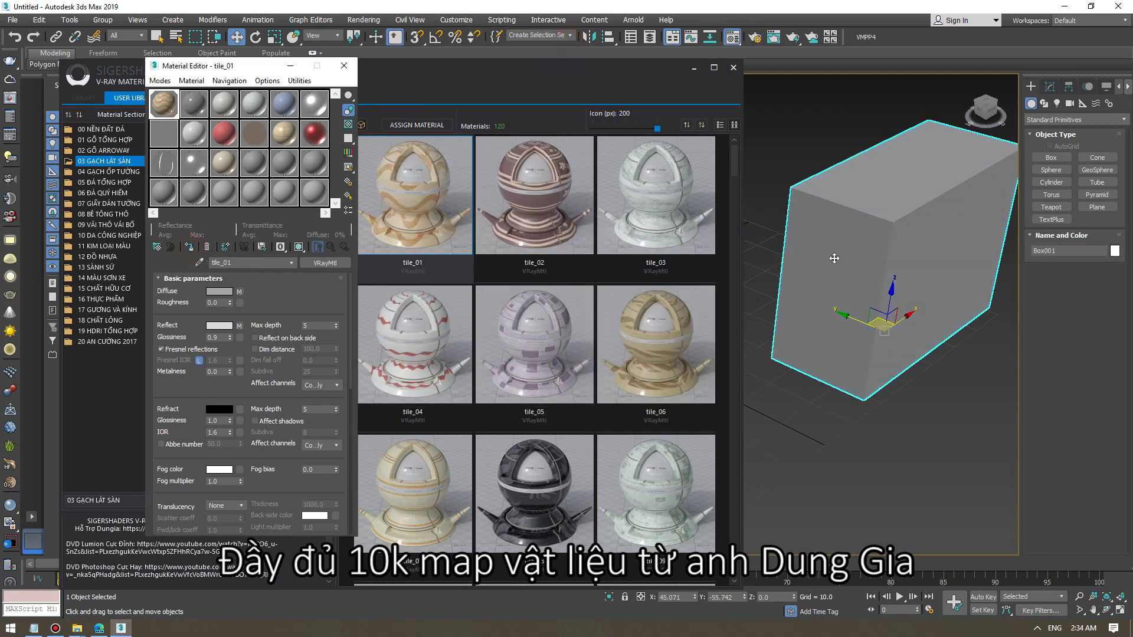
left_click(298, 246)
middle_click_drag(929, 234, 876, 281, "alt")
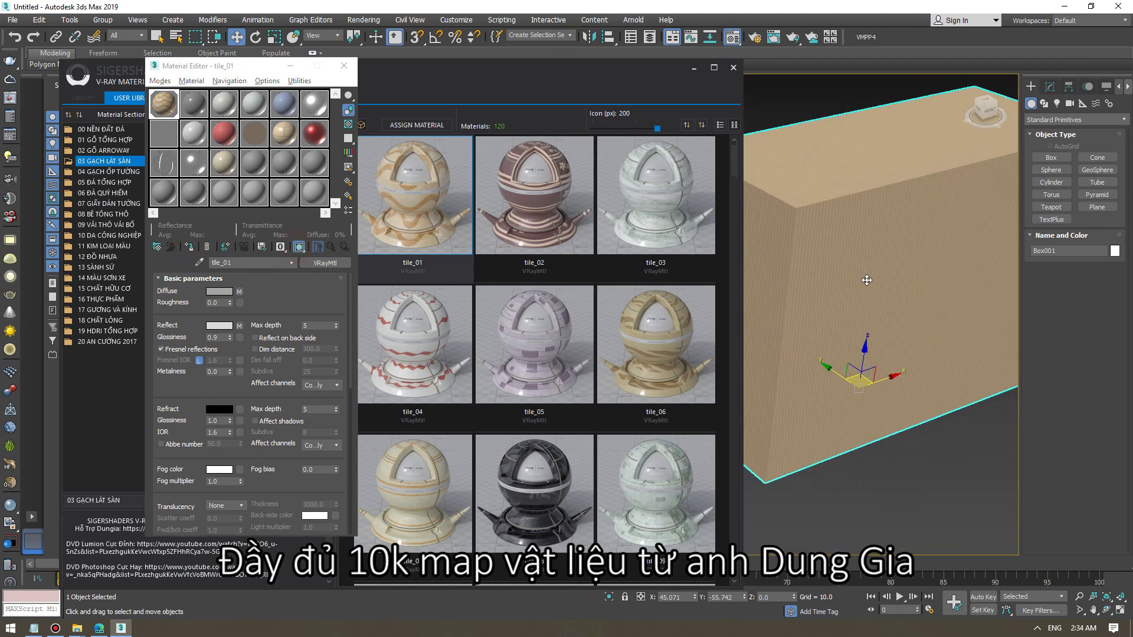
left_click(1049, 86)
- Add a Box UVW Map modifier and scale its gizmo up to enlarge the tiles
left_click(1074, 121)
key("u")
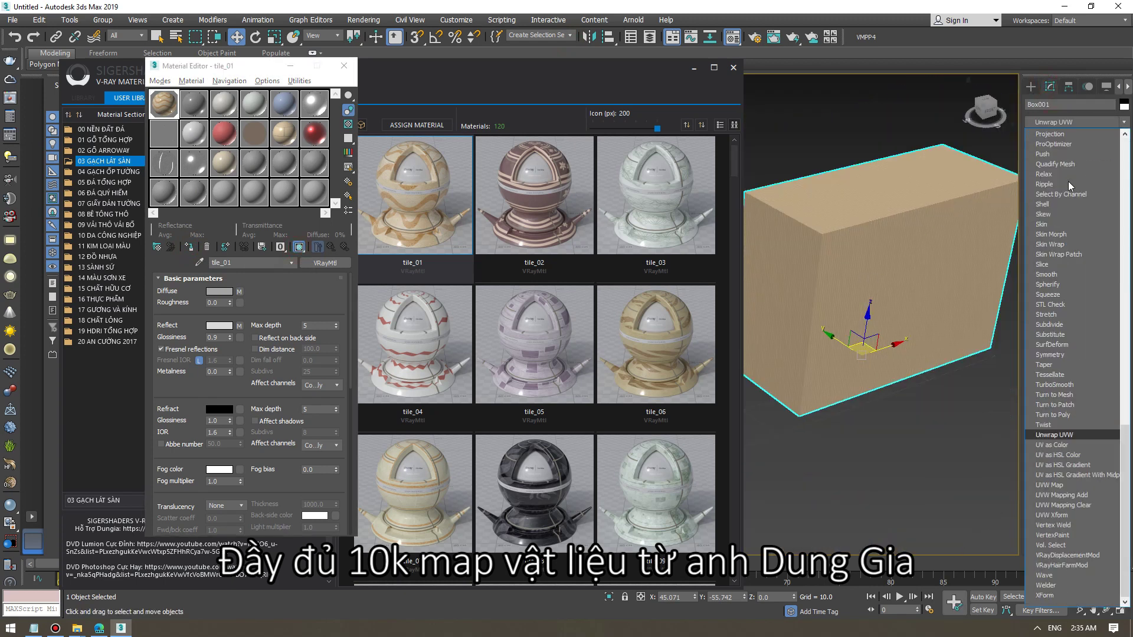
left_click(1055, 484)
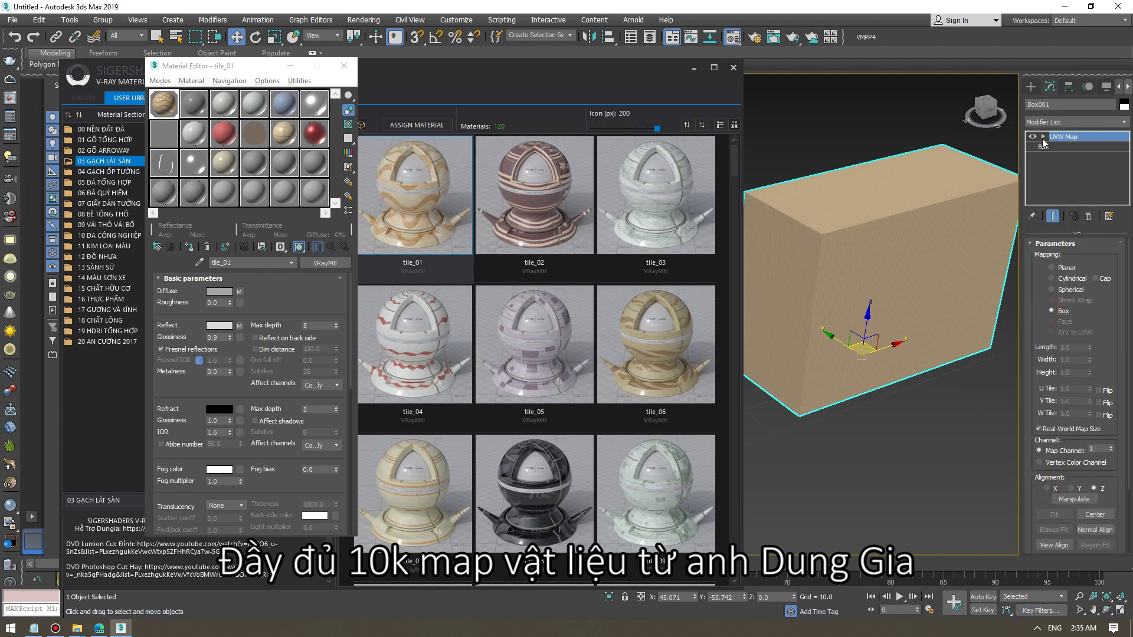
left_click(1043, 136)
left_click(1047, 147)
key("r")
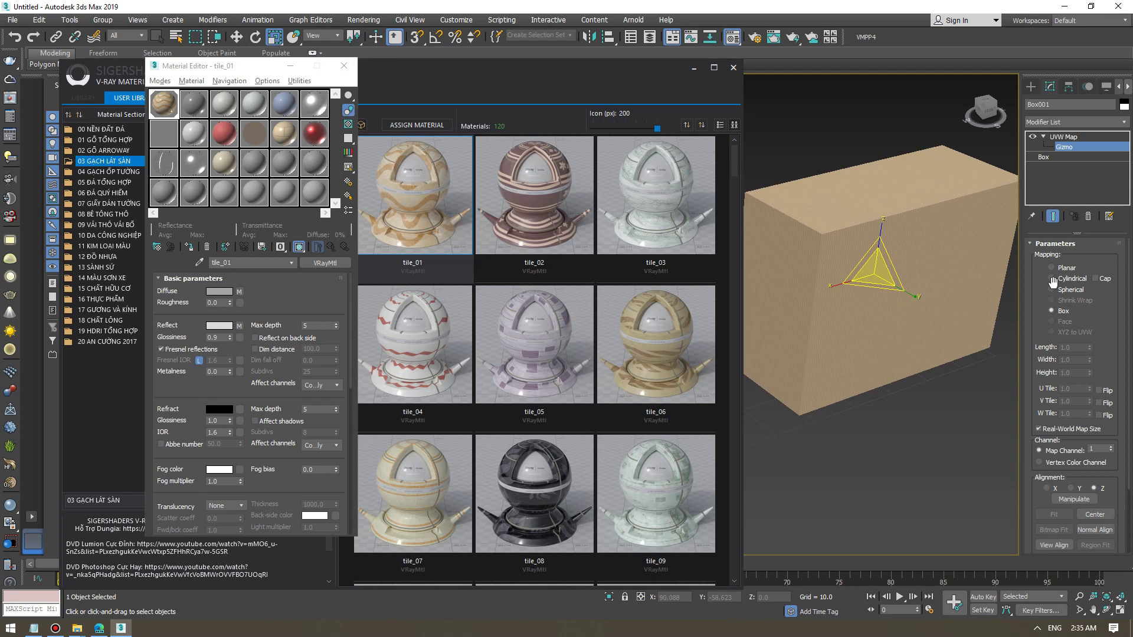
left_click_drag(877, 272, 918, 600)
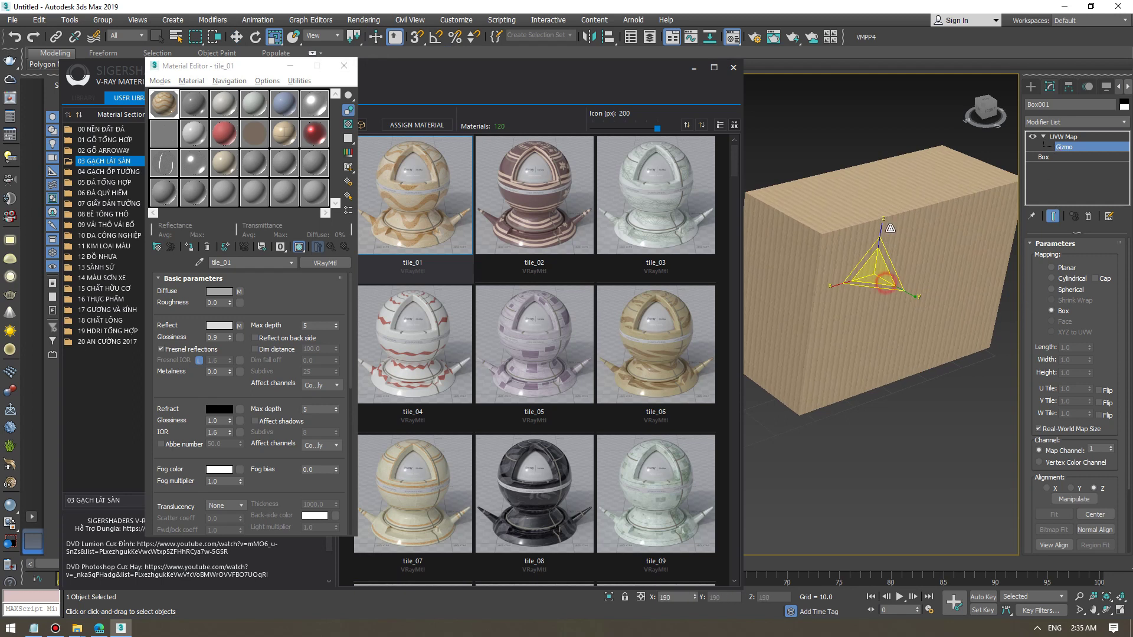
left_click_drag(875, 275, 884, 66)
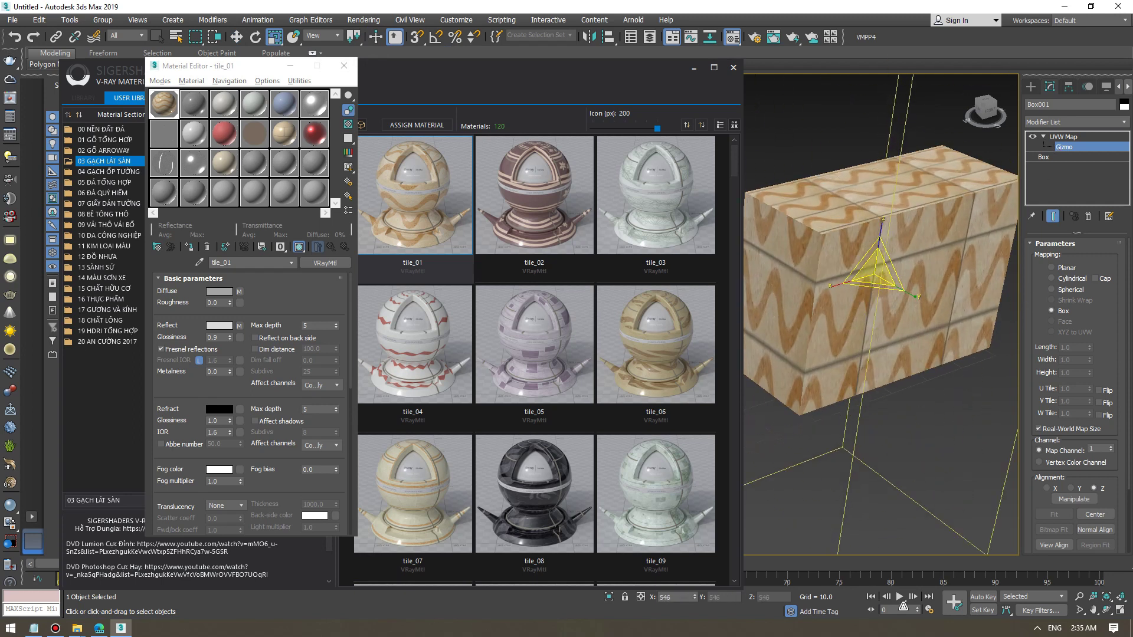